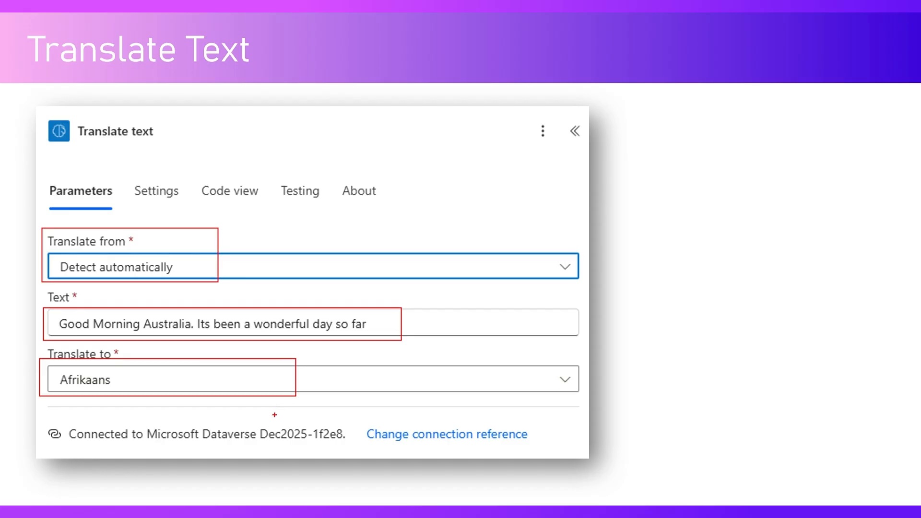
key("Escape")
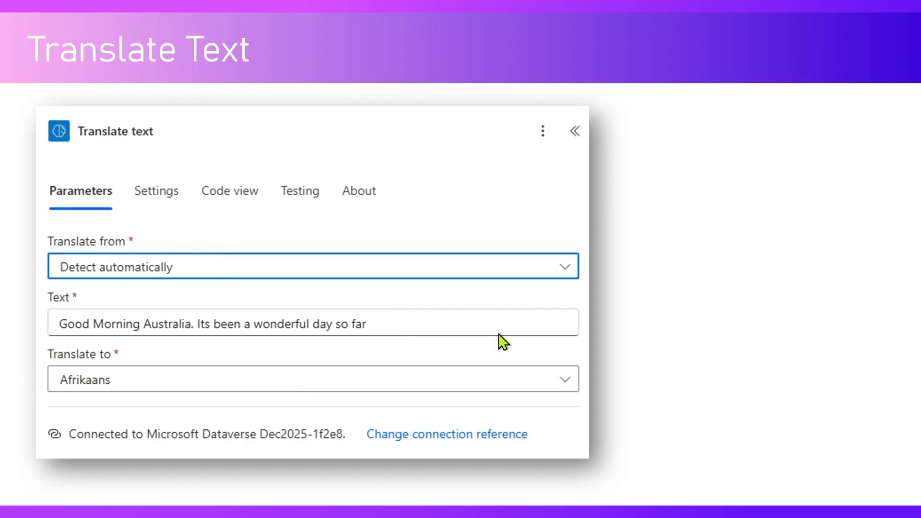
left_click(645, 318)
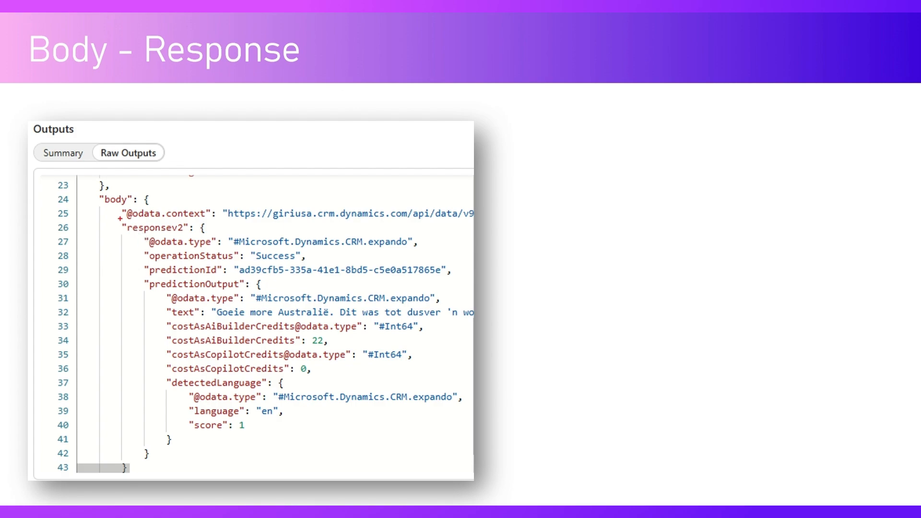
left_click_drag(119, 222, 189, 233)
left_click_drag(264, 260, 301, 263)
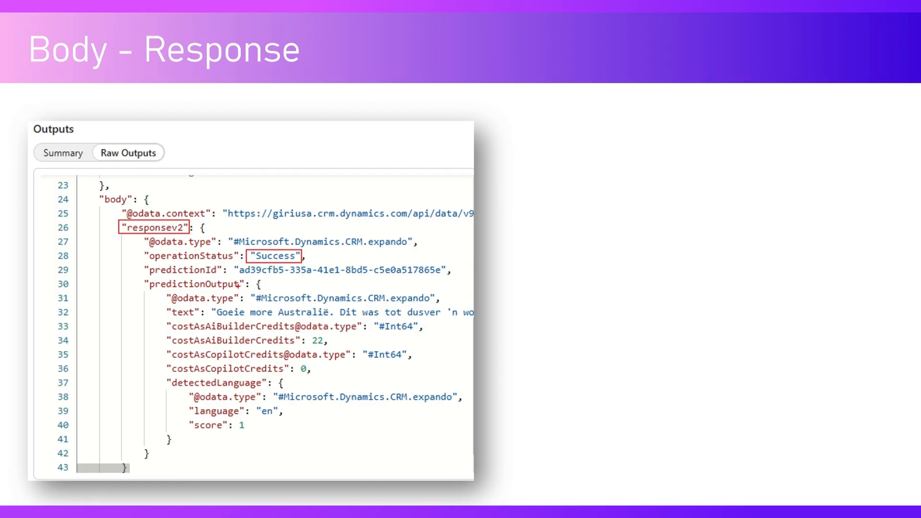
left_click_drag(136, 277, 469, 451)
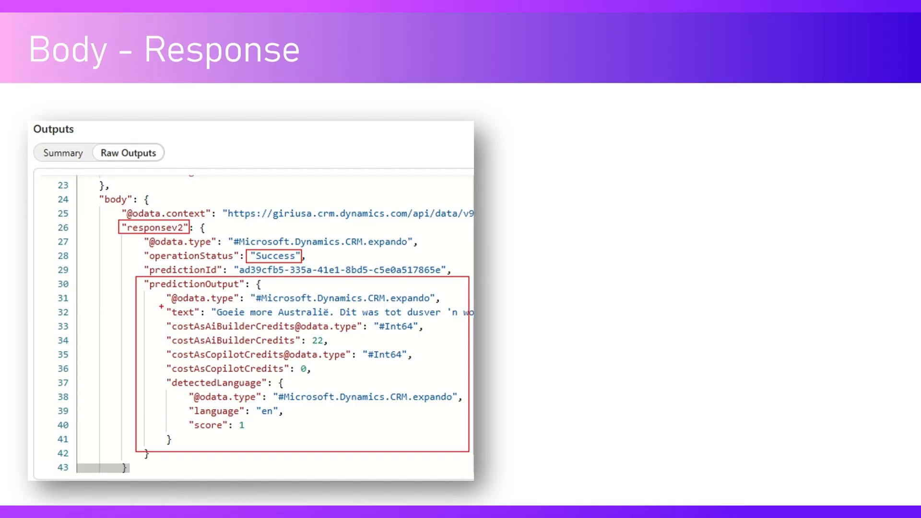
left_click_drag(161, 309, 458, 320)
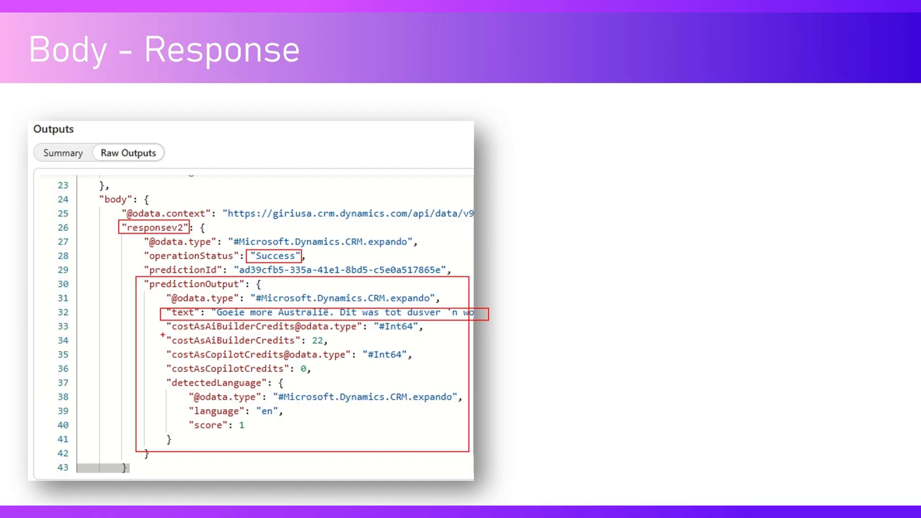
left_click_drag(162, 335, 324, 350)
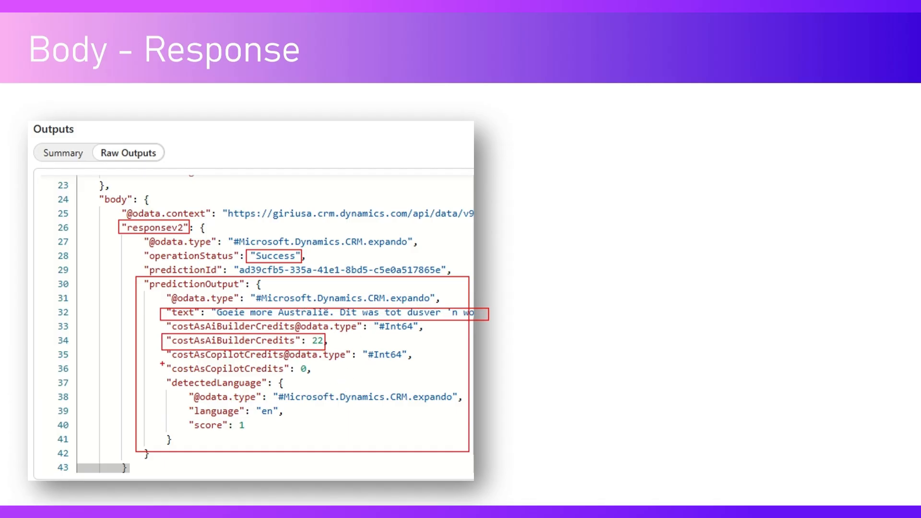
left_click_drag(181, 368, 318, 375)
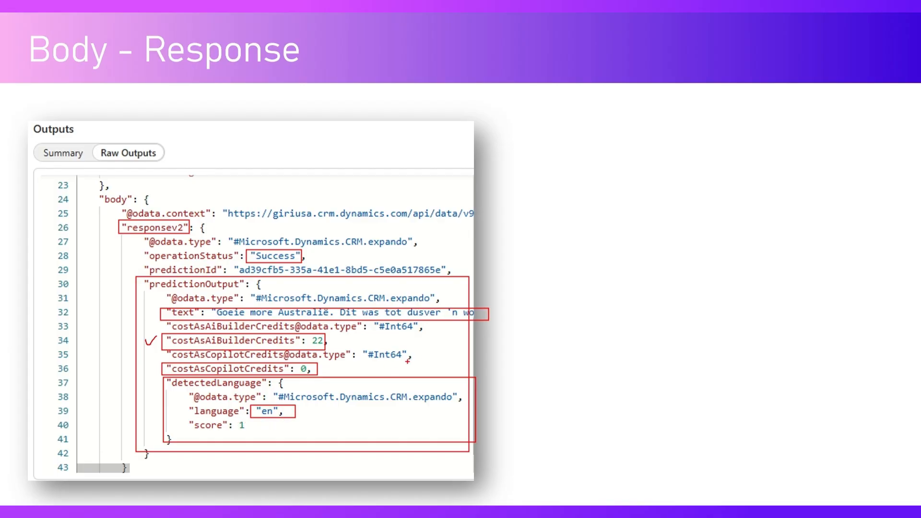
key("Escape")
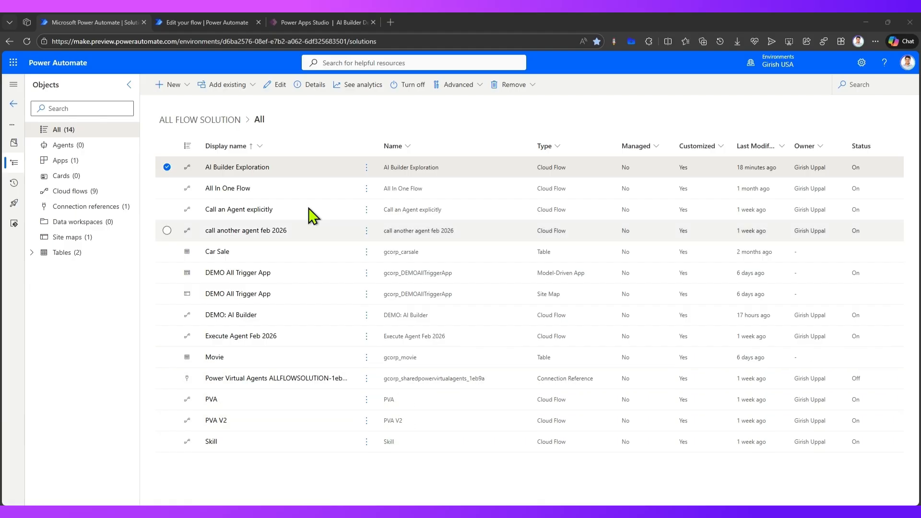
Review the parameters of the trigger, the Compose action and the Respond to a Power App or flow action in AI - Power Apps Flow.
left_click(204, 24)
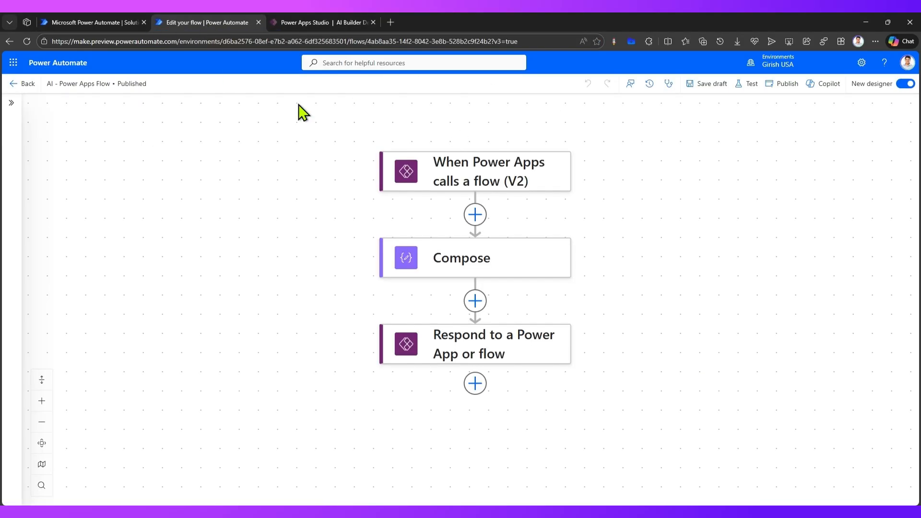
left_click(464, 169)
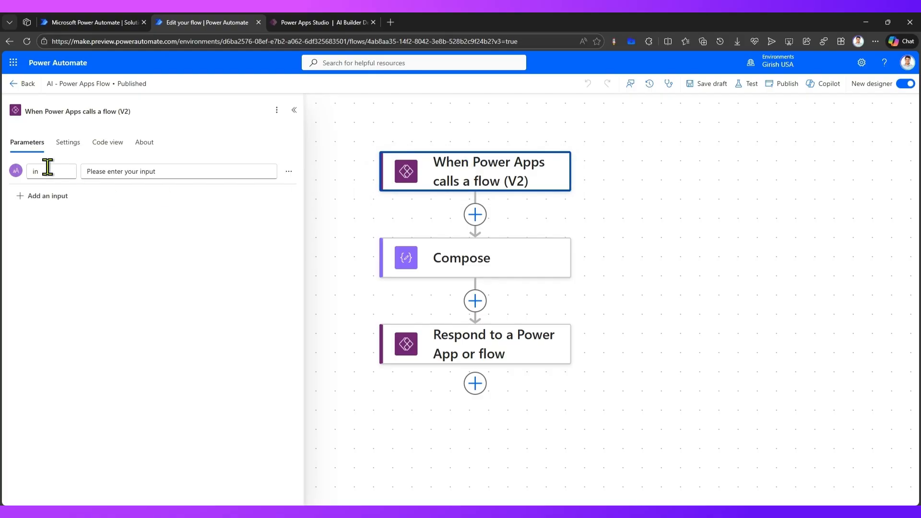
left_click_drag(45, 171, 16, 177)
left_click(77, 253)
left_click(458, 259)
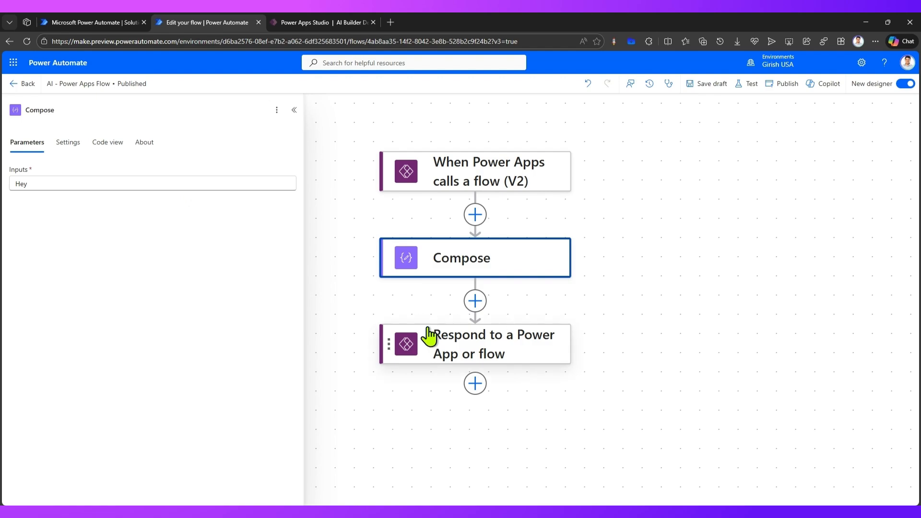
left_click(431, 353)
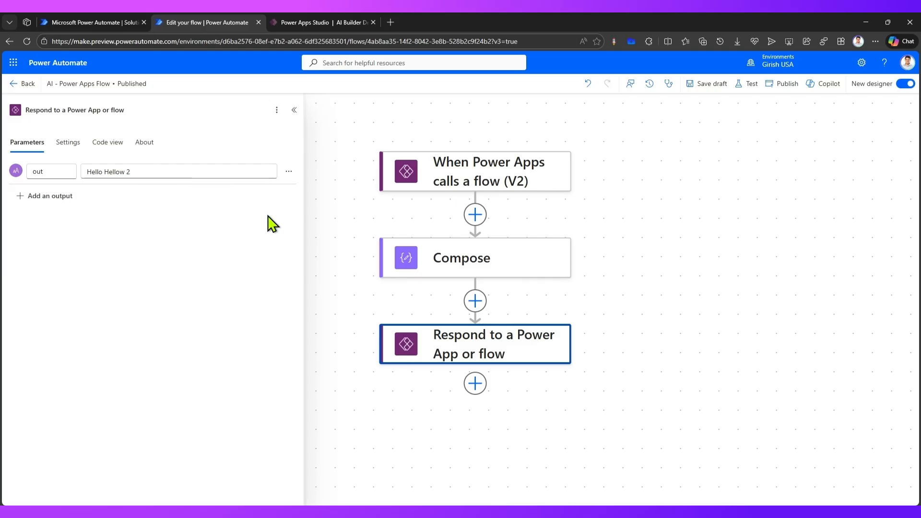
left_click(294, 115)
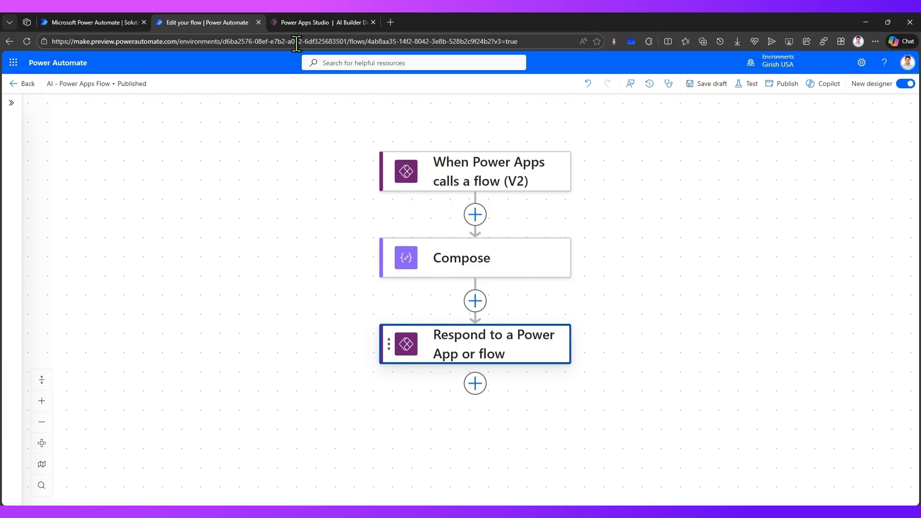
Switch to Power Apps Studio and test the canvas app in preview with "dfdgfdgfg fgfgfgfdg" as the input text.
left_click(295, 22)
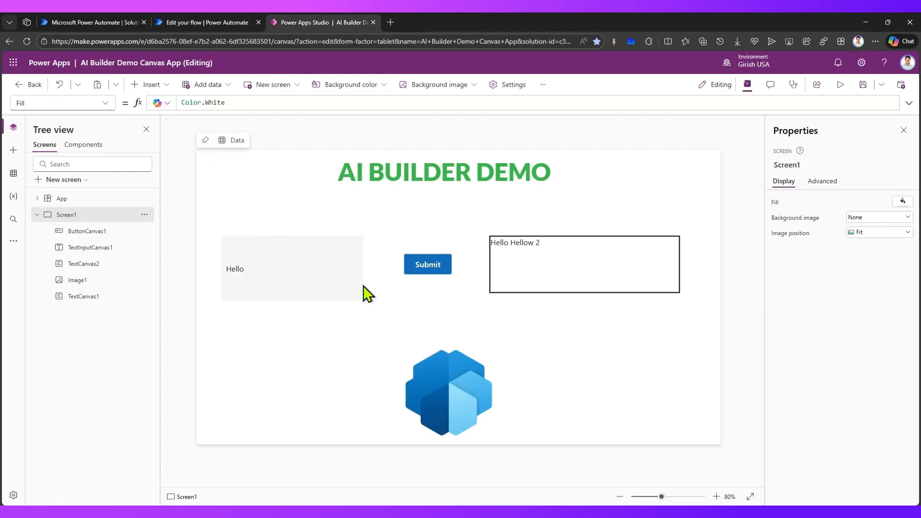
left_click(840, 84)
left_click(193, 261)
left_click_drag(194, 261, 150, 263)
key("BackSpace")
type("dfdgfdgfg fgfgfgfdg")
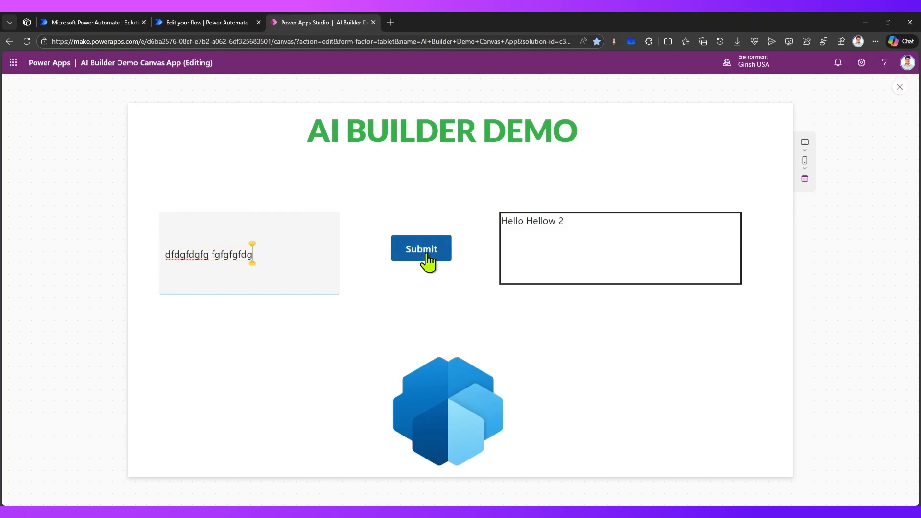
left_click_drag(565, 222, 505, 220)
key("ctrl+a")
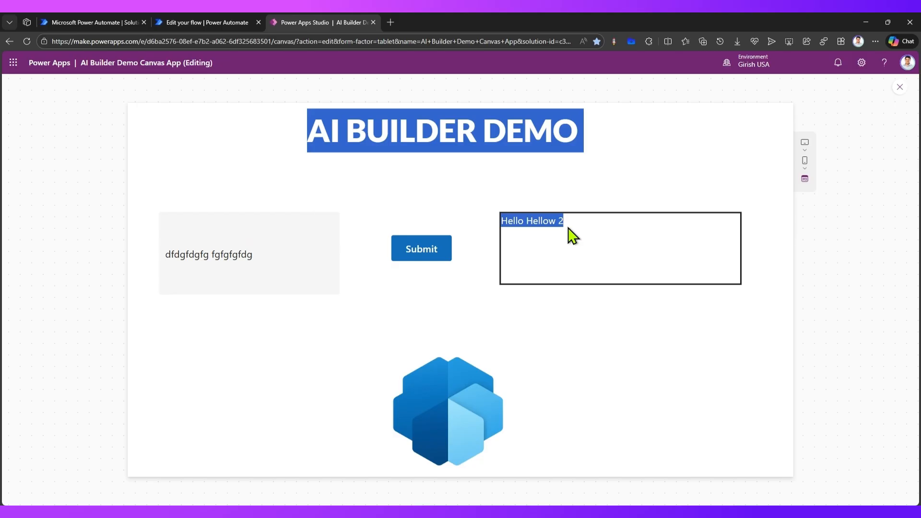
left_click(901, 89)
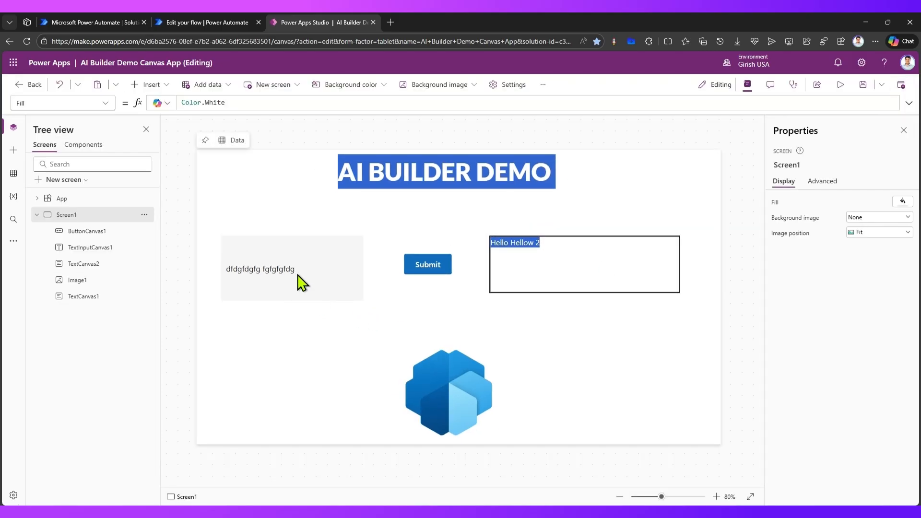
Examine the text input and the Submit button's OnSelect formula, comparing the flow it calls with the flow's name in Power Automate.
left_click(289, 267)
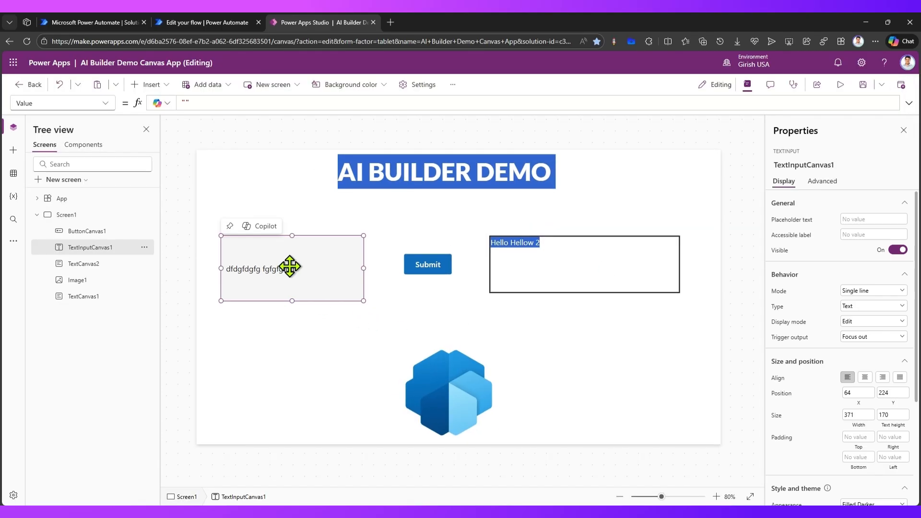
left_click(439, 259)
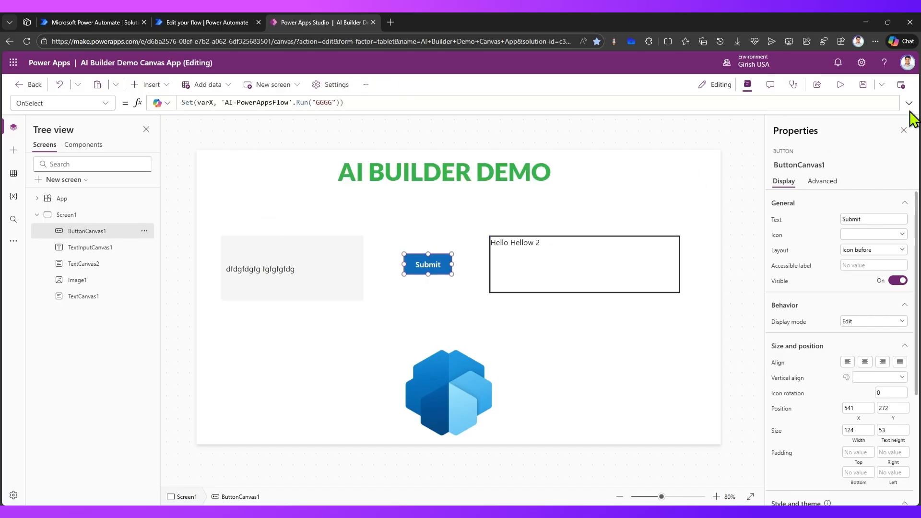
left_click_drag(222, 102, 280, 99)
left_click(204, 23)
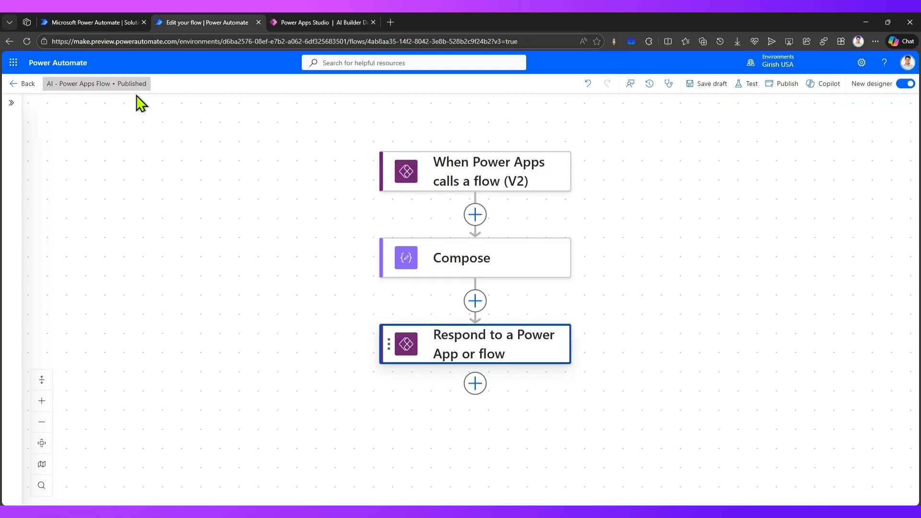
left_click(318, 23)
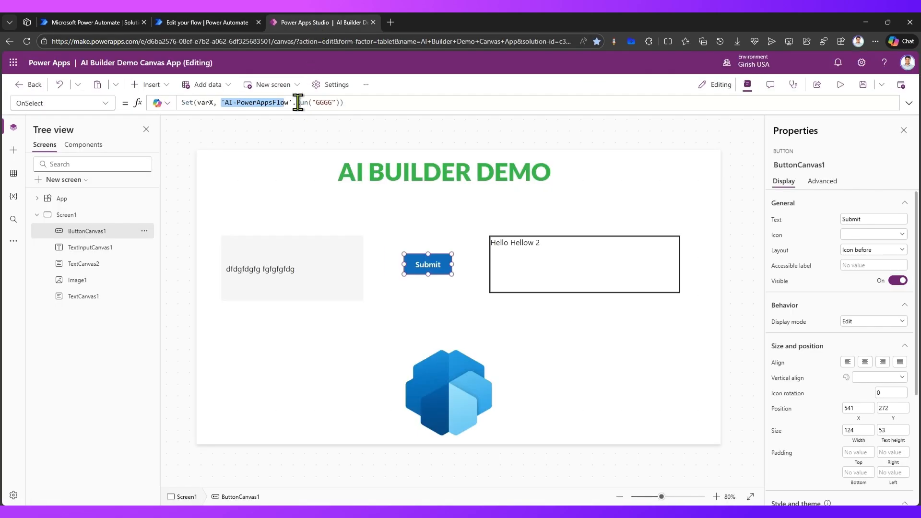
left_click_drag(317, 102, 333, 102)
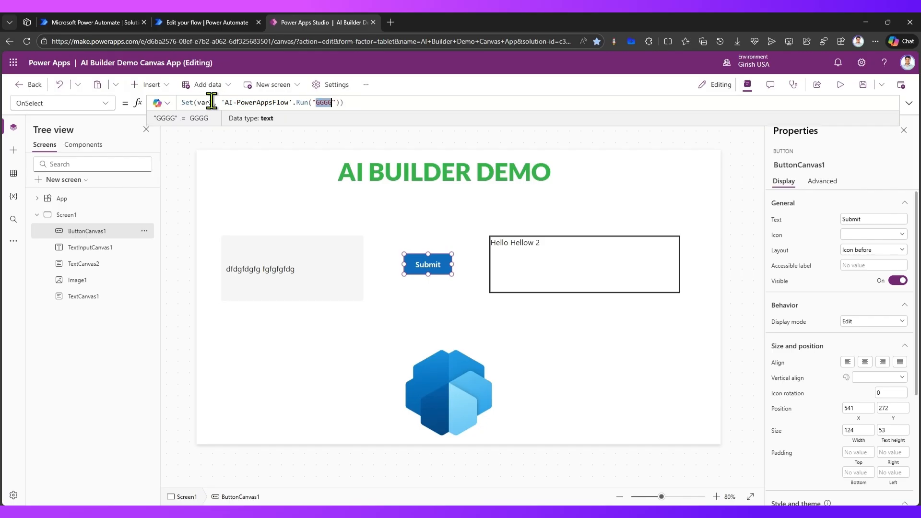
Check the output text box's formula against the output name in the flow's Respond to a Power App or flow action.
left_click(549, 267)
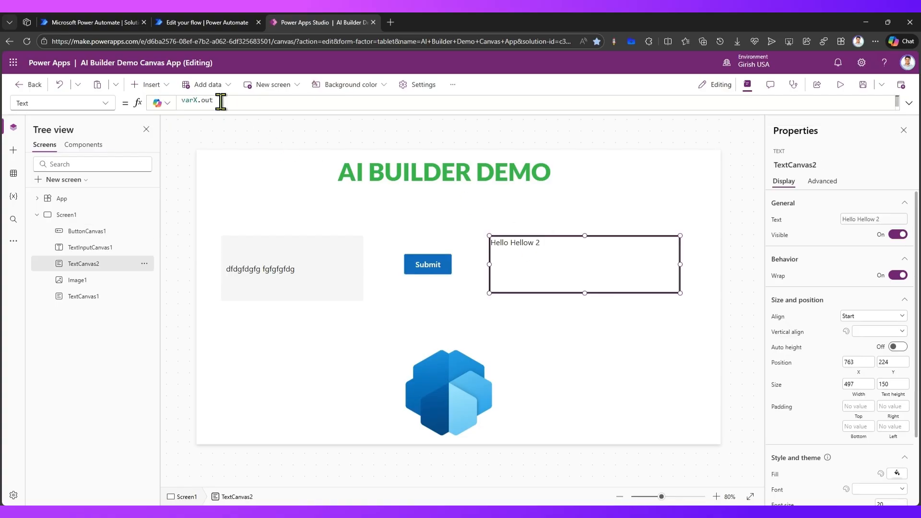
left_click(209, 24)
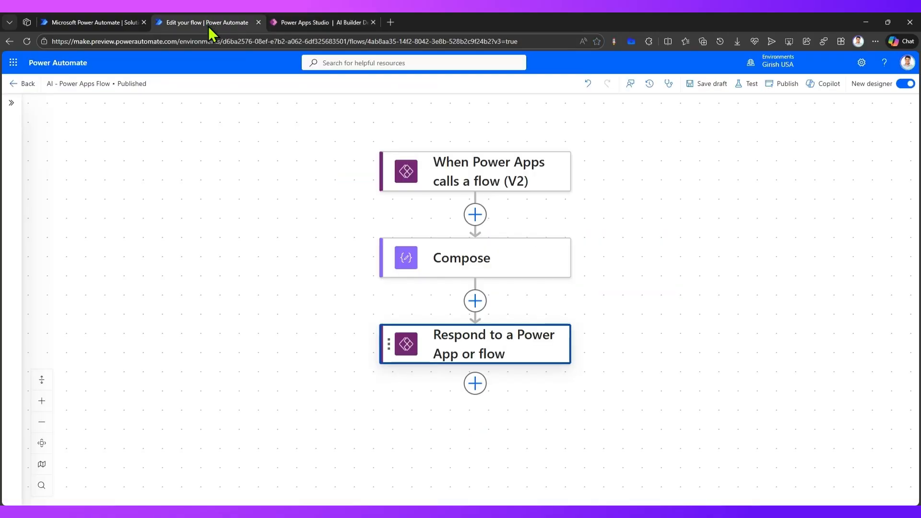
left_click(420, 354)
double_click(32, 170)
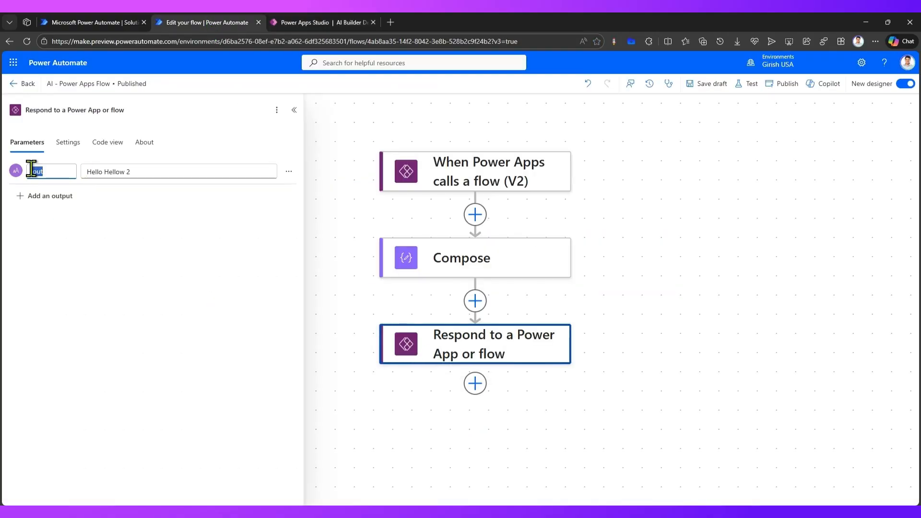
left_click(307, 20)
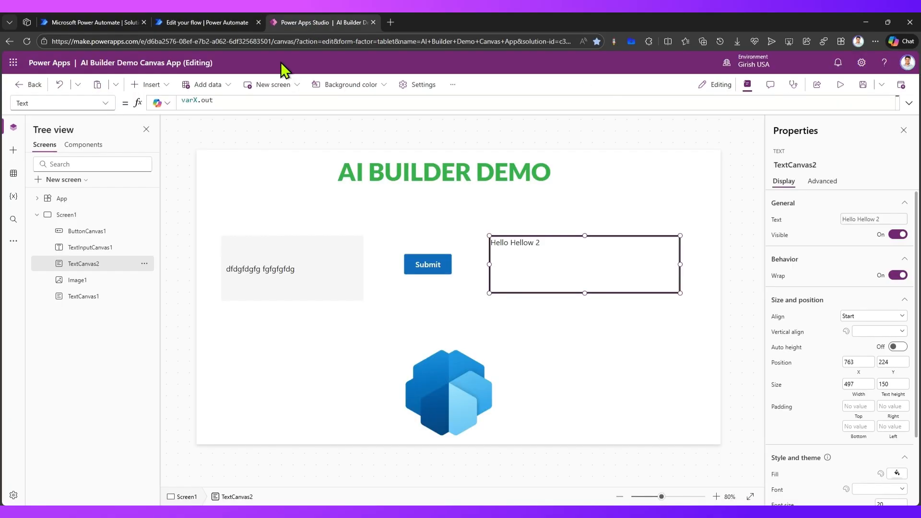
Return to the flow in Power Automate and delete its Compose action.
left_click(192, 22)
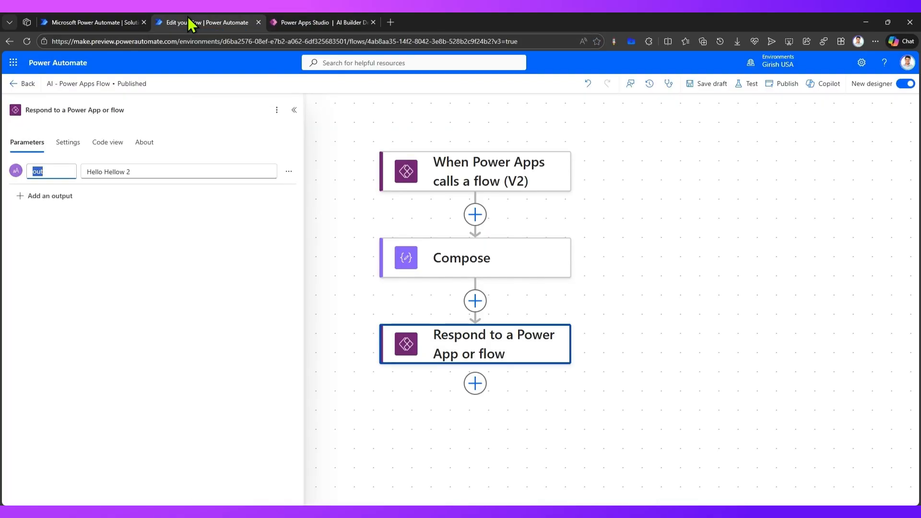
left_click(461, 180)
left_click(473, 256)
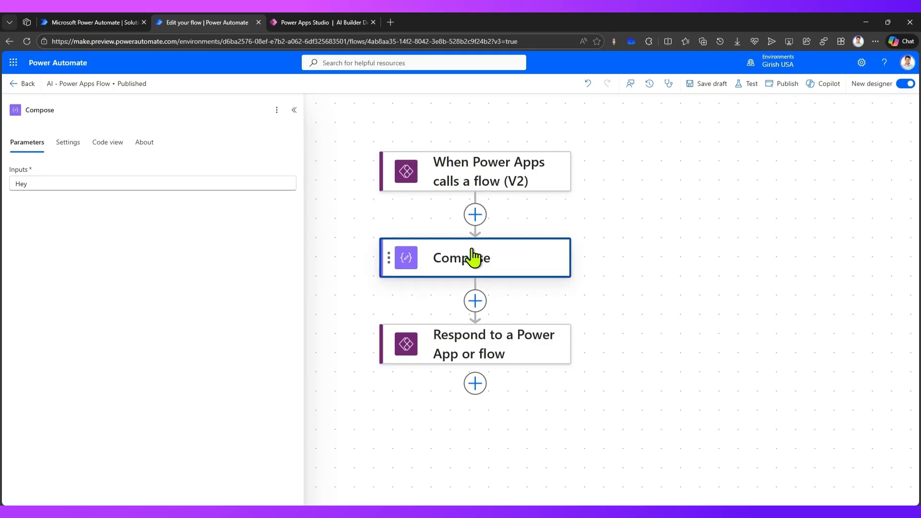
right_click(477, 257)
left_click(494, 261)
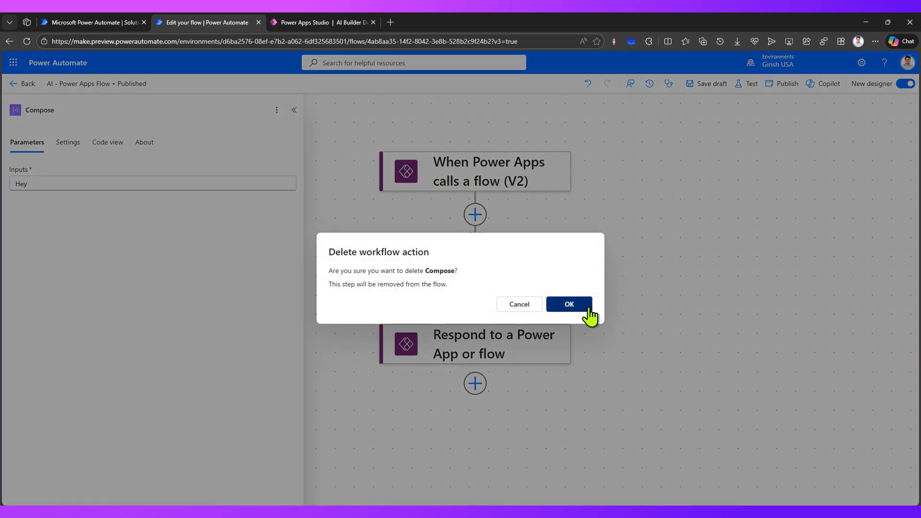
left_click(588, 310)
Add the AI Builder Translate text action between the Power Apps trigger and the response action.
left_click(474, 217)
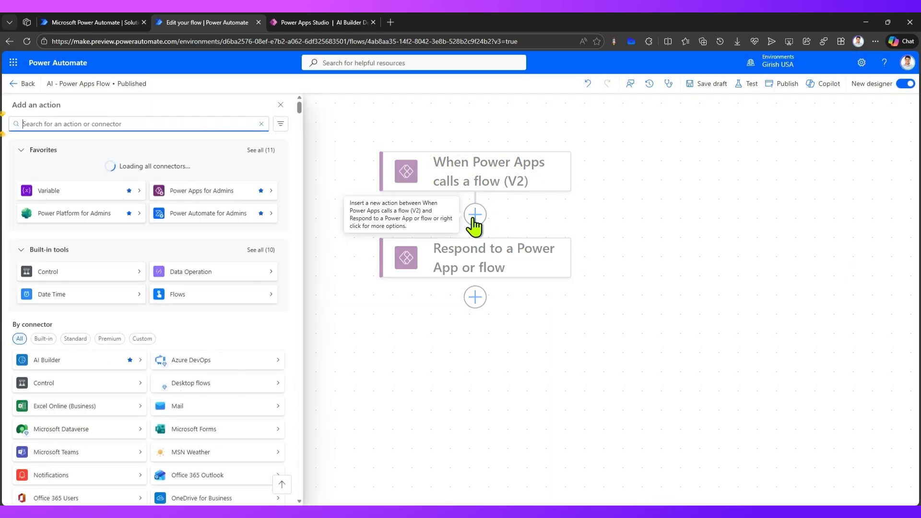
left_click(258, 150)
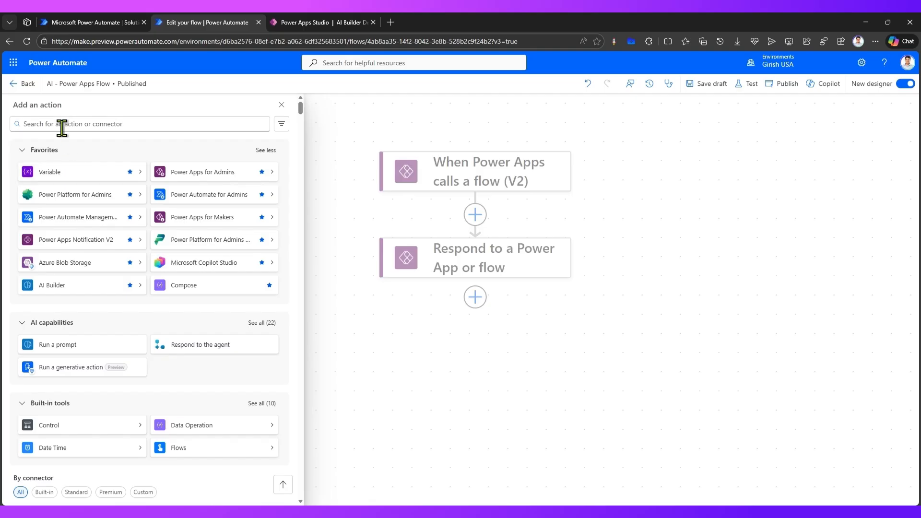
left_click(80, 286)
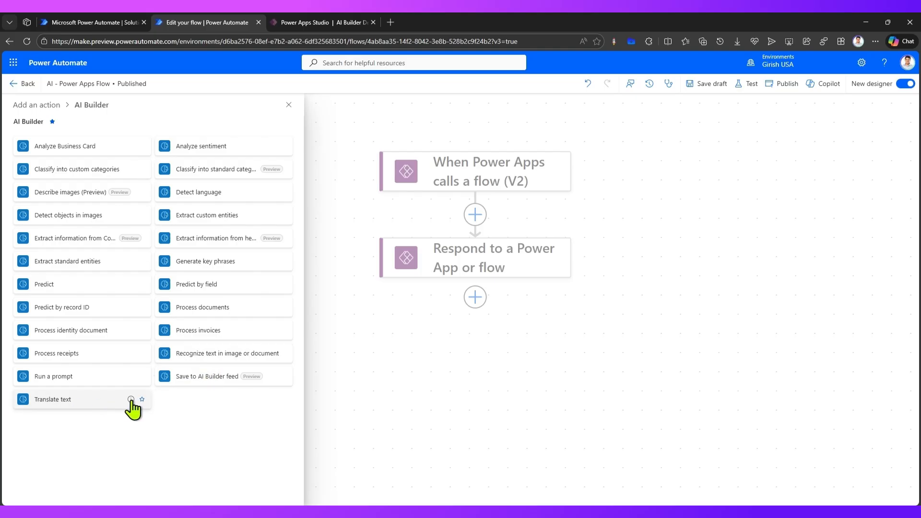
mouse_move(130, 400)
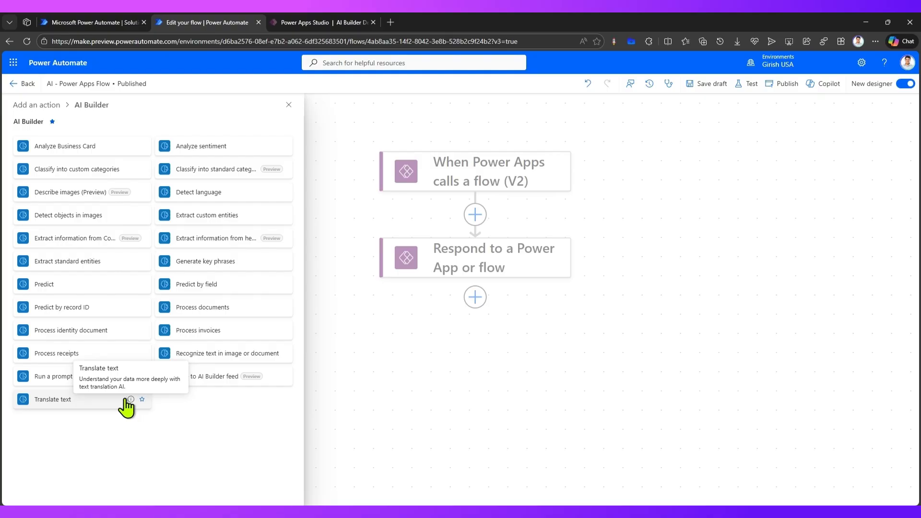
left_click(92, 406)
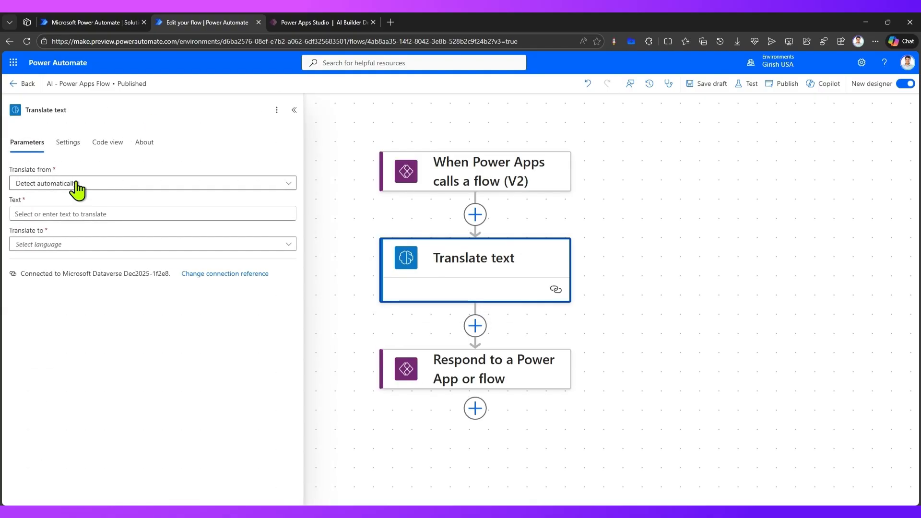
Configure the Translate text action to detect the source language automatically, translate the trigger's in value, and output Finnish.
left_click(73, 184)
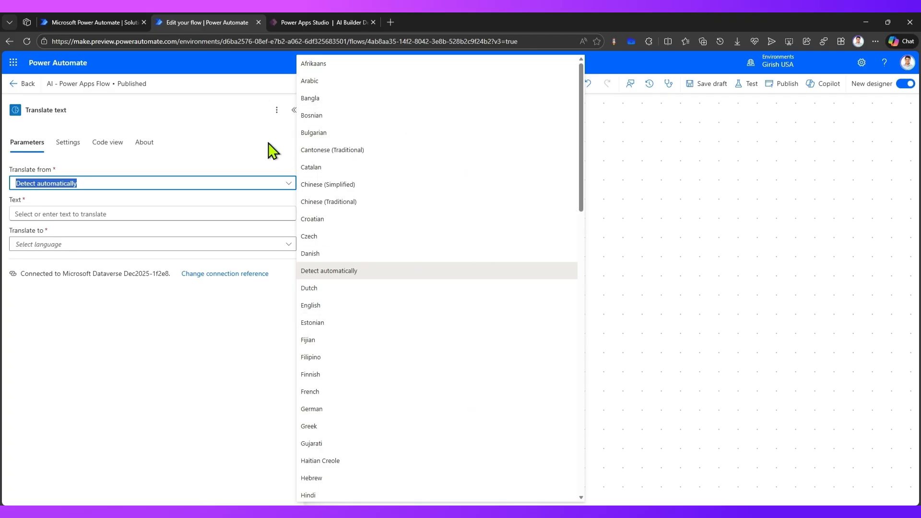
left_click(222, 155)
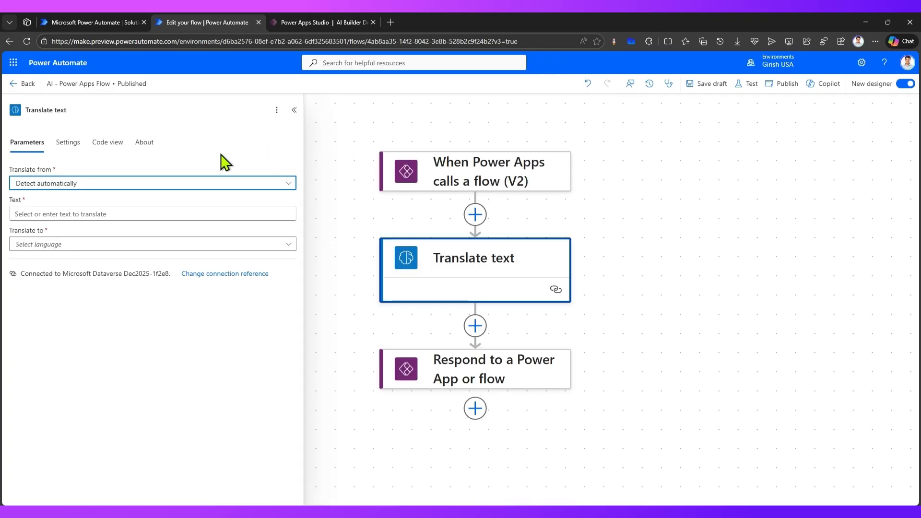
left_click(197, 214)
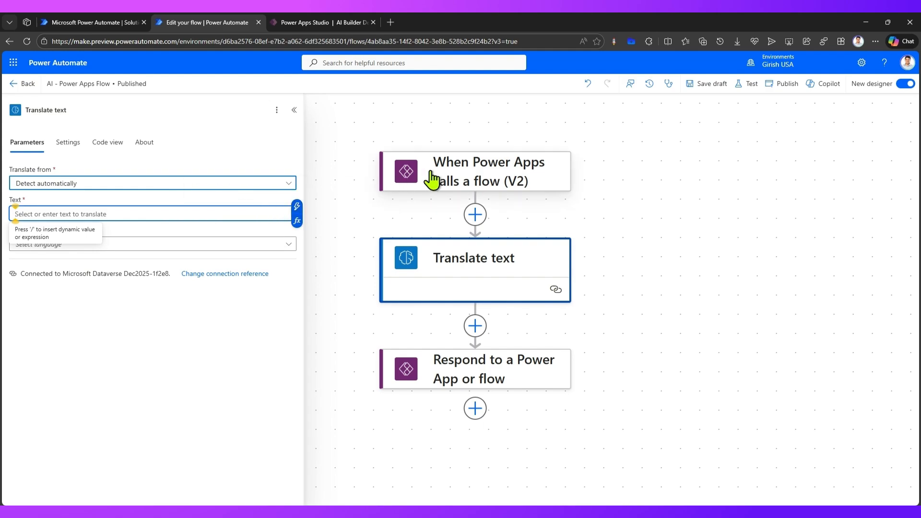
left_click(298, 211)
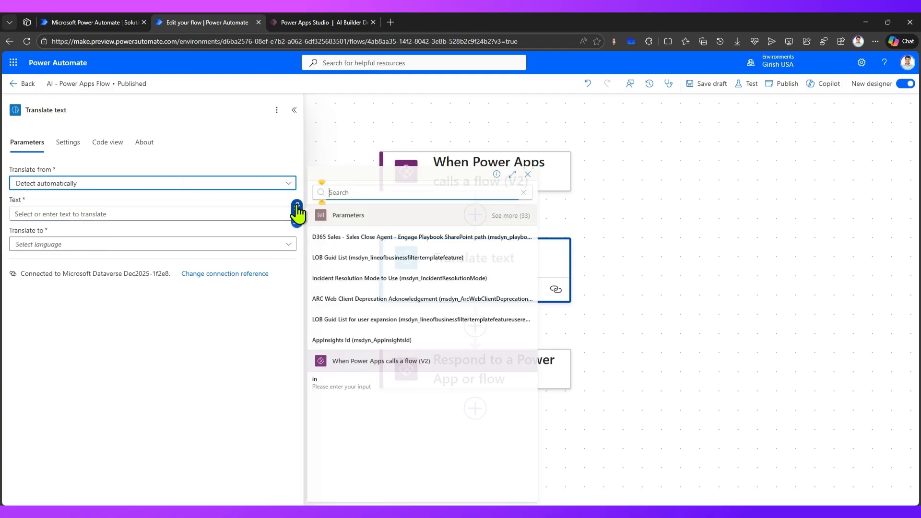
left_click(331, 381)
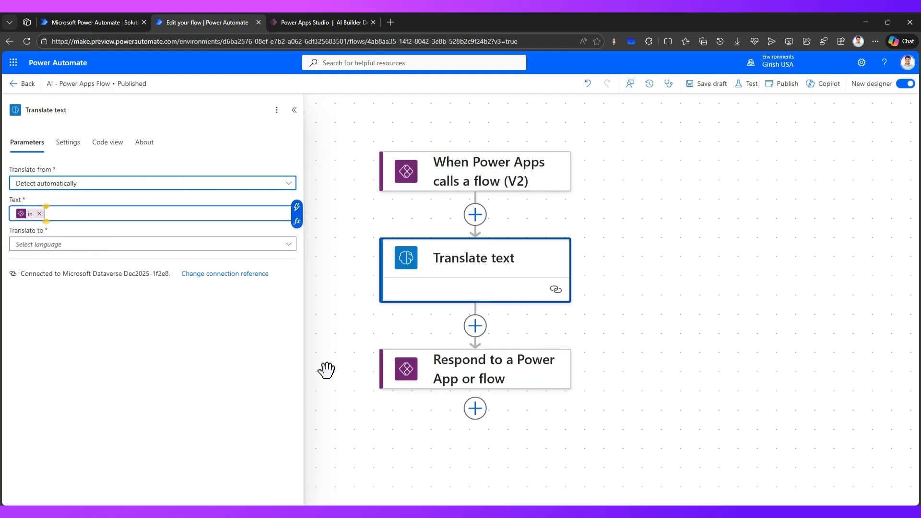
left_click(118, 245)
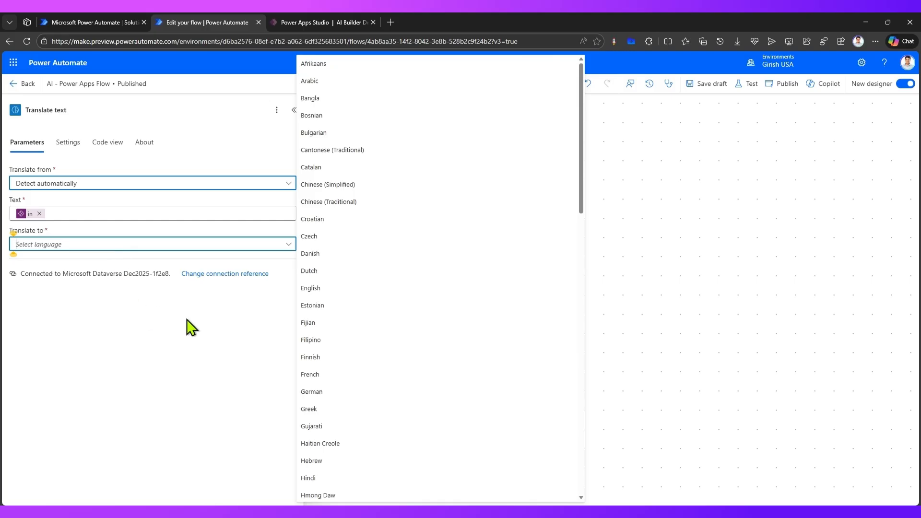
left_click(328, 361)
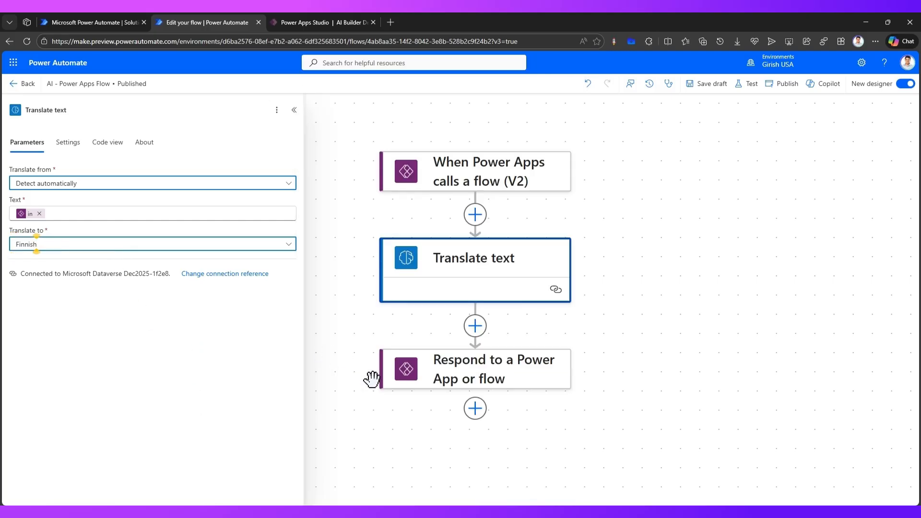
Replace the out value in the Respond to a Power App or flow action with Translated text, and publish the flow.
left_click(451, 372)
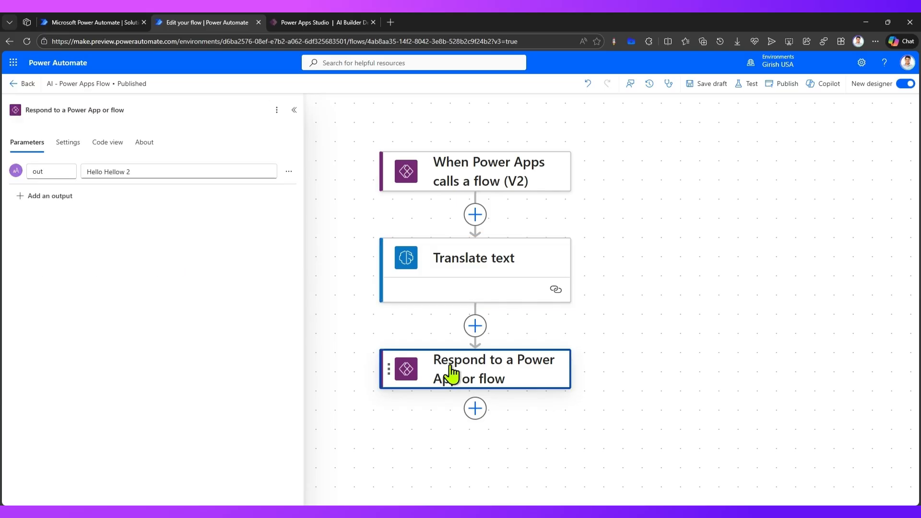
left_click(146, 171)
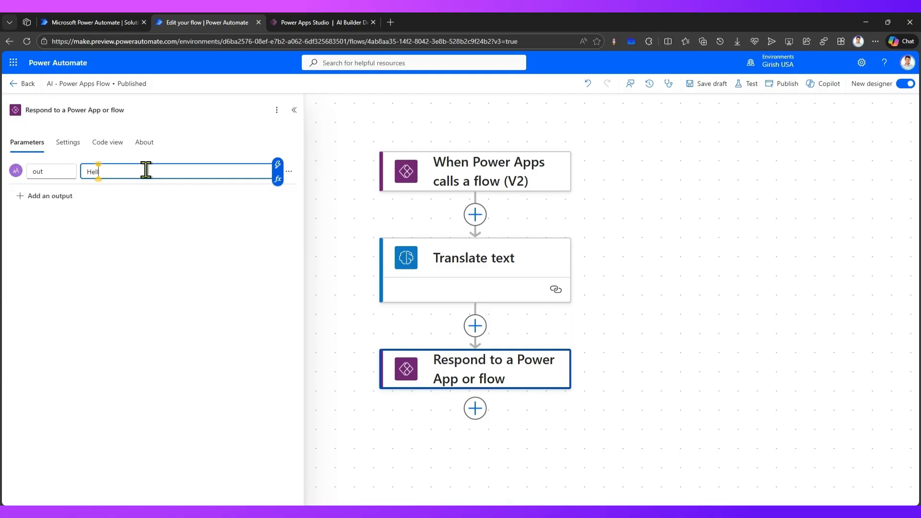
key("BackSpace")
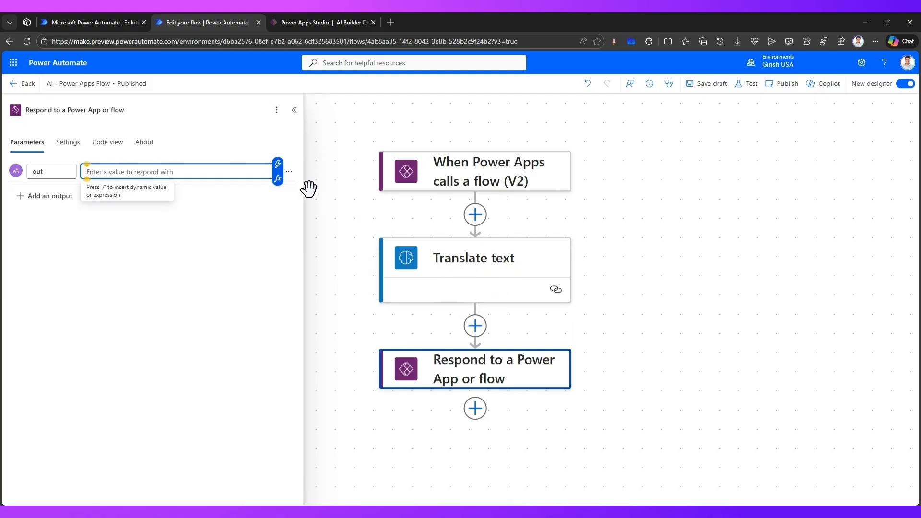
left_click(278, 164)
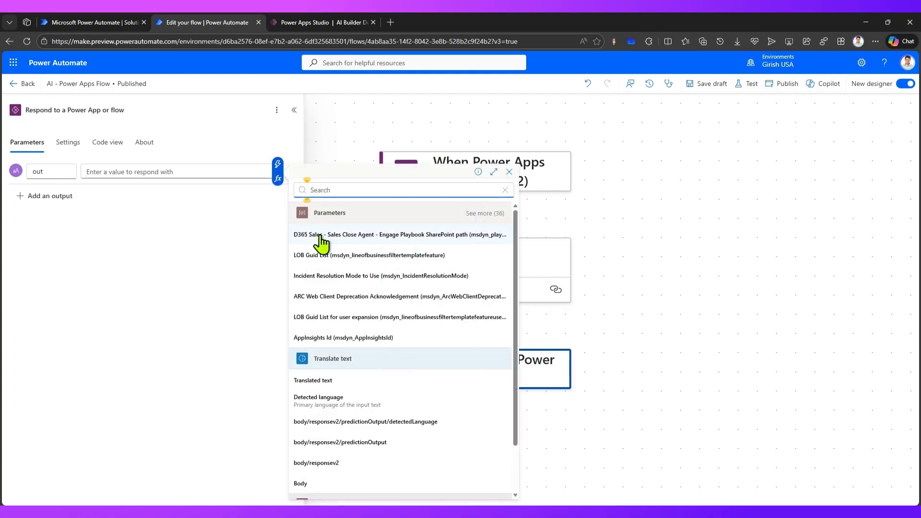
scroll(435, 379, "down", 1)
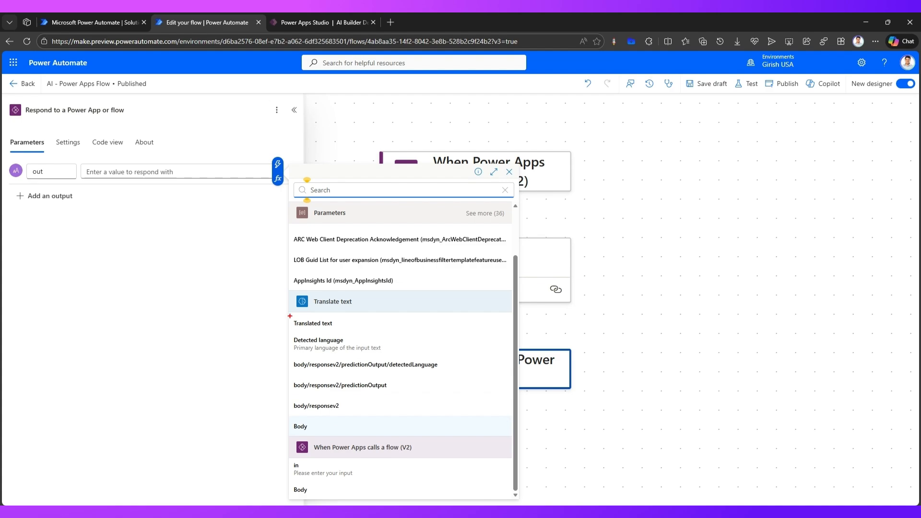
mouse_move(292, 321)
left_mouse_down()
mouse_move(392, 435)
mouse_move(469, 437)
left_mouse_up()
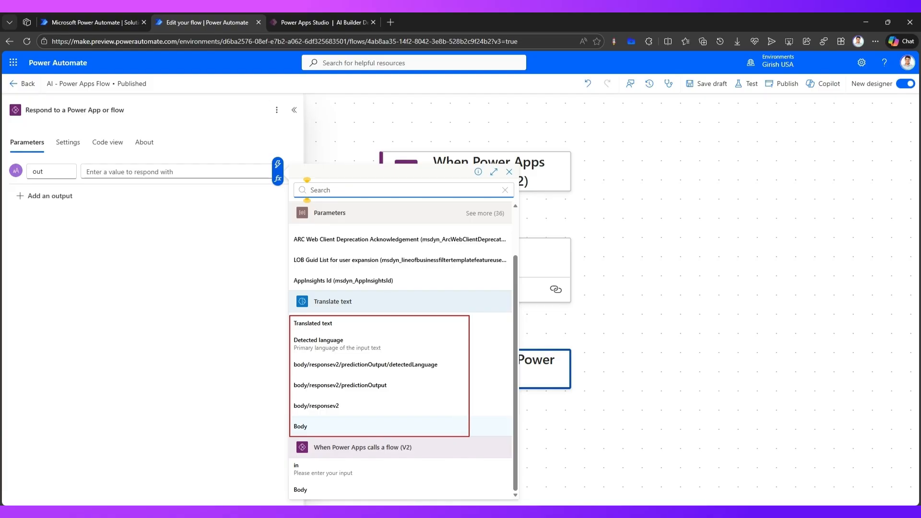
key("Escape")
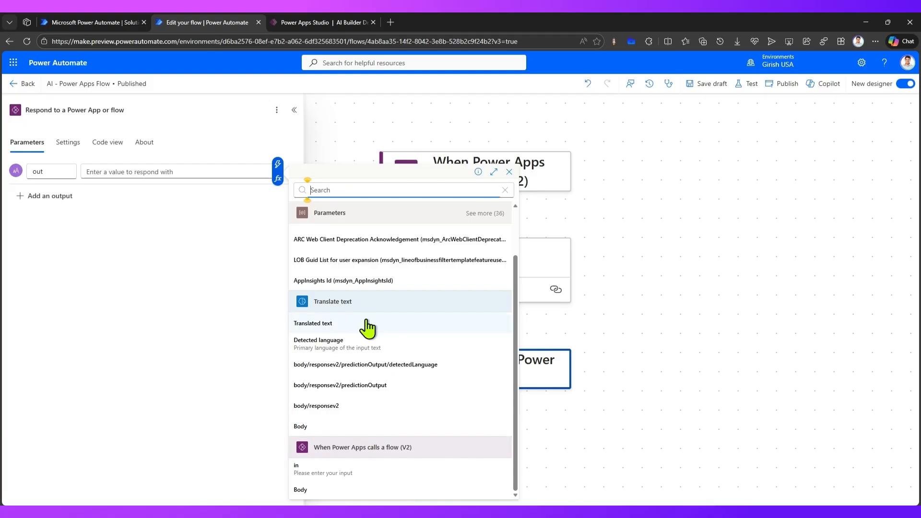
left_click(331, 325)
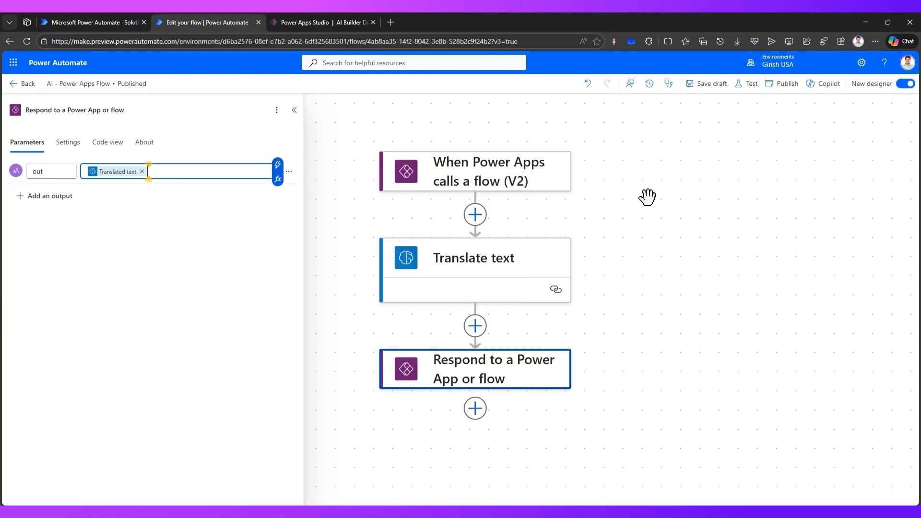
left_click(787, 84)
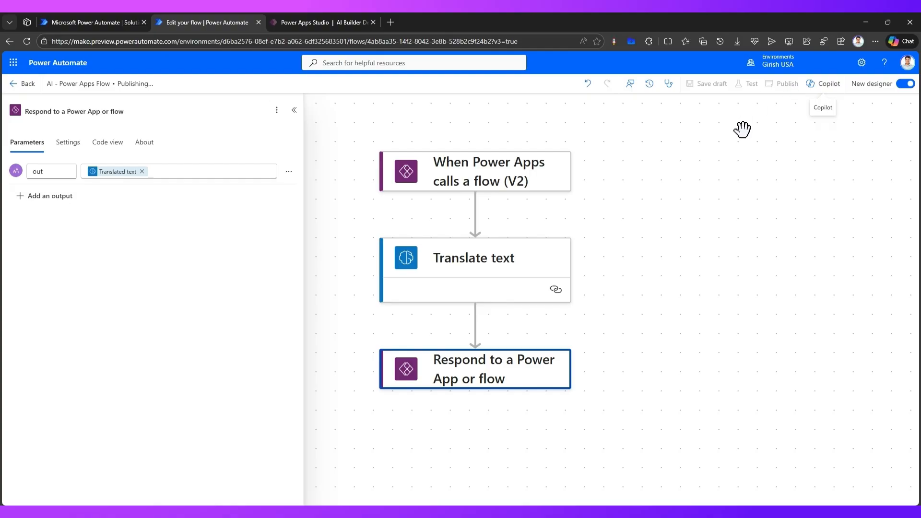
Switch to Power Apps Studio and replace the hard-coded "GGGG" argument in the Submit button's OnSelect formula with TextInputCanvas1.Value.
left_click(309, 20)
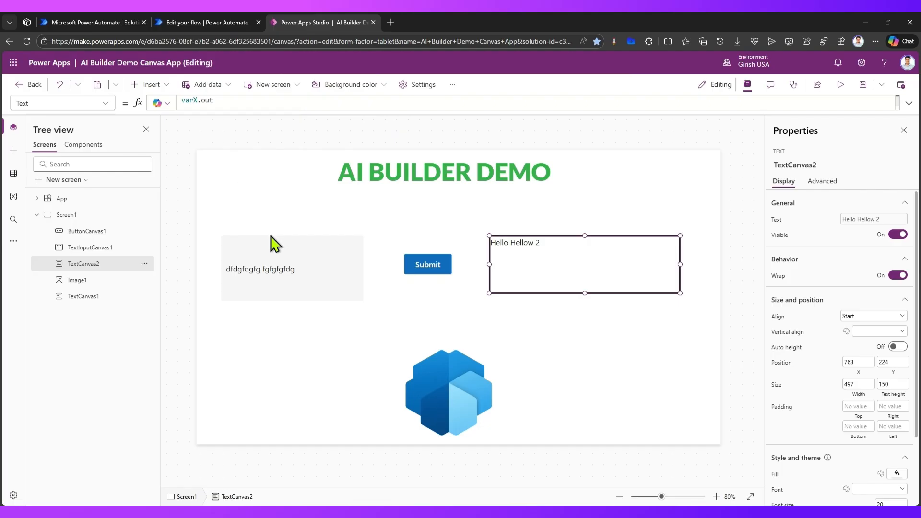
left_click(281, 266)
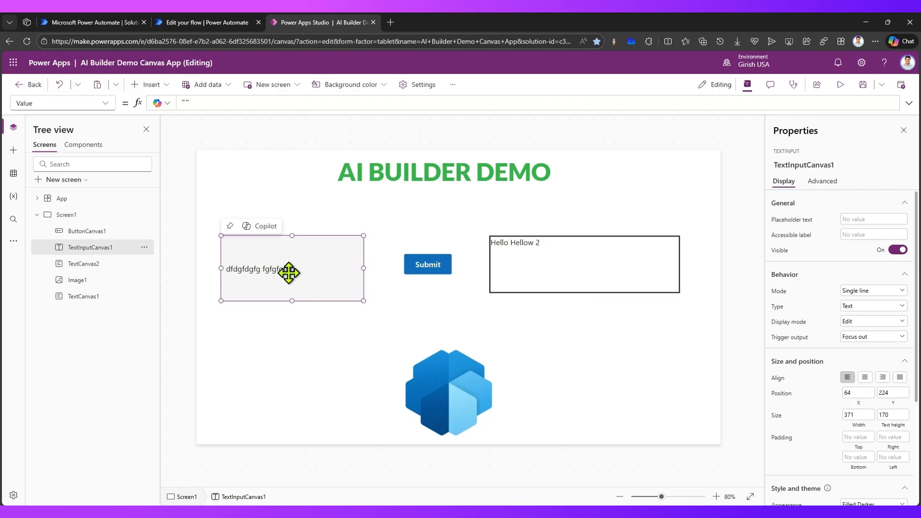
left_click(431, 263)
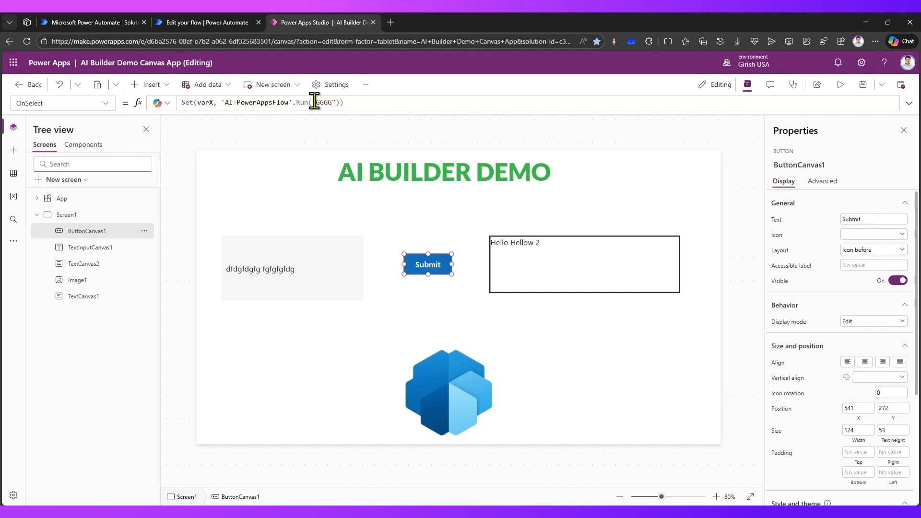
left_click_drag(314, 102, 332, 101)
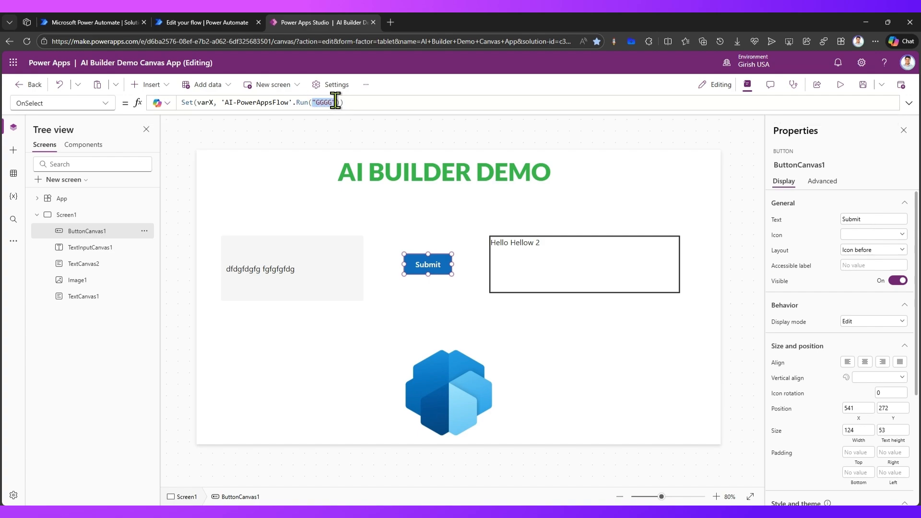
left_click(315, 262)
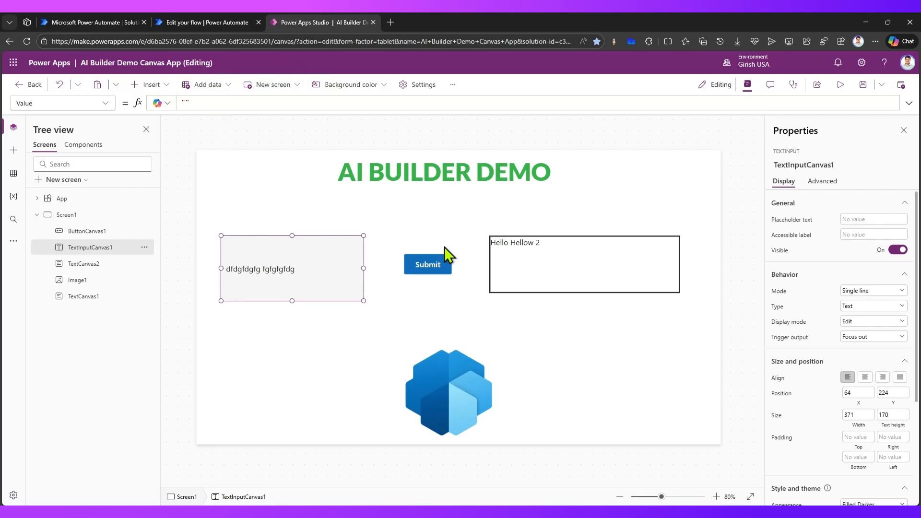
left_click(438, 260)
left_click_drag(311, 104, 333, 102)
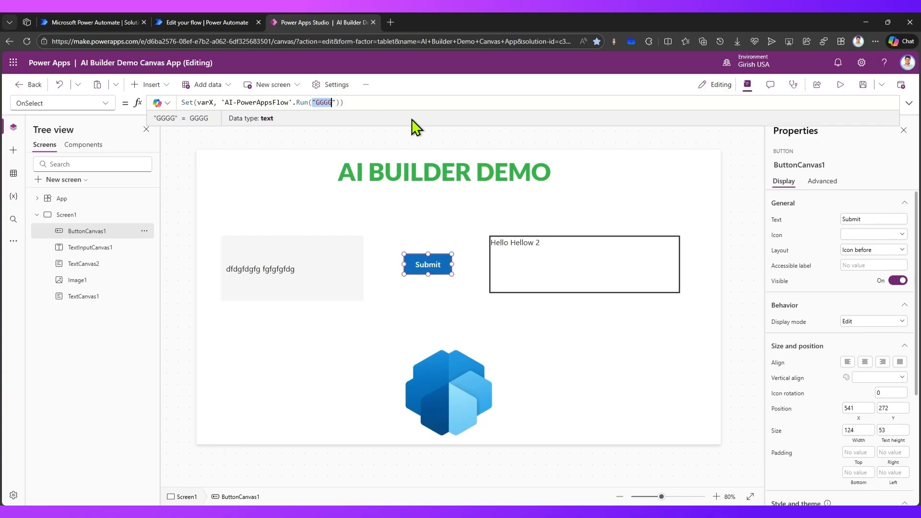
type("text")
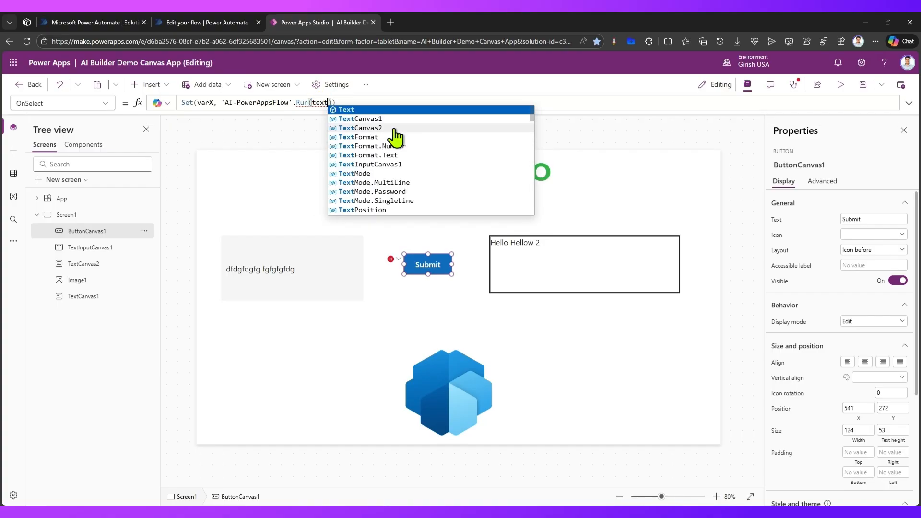
type("in")
key("Return")
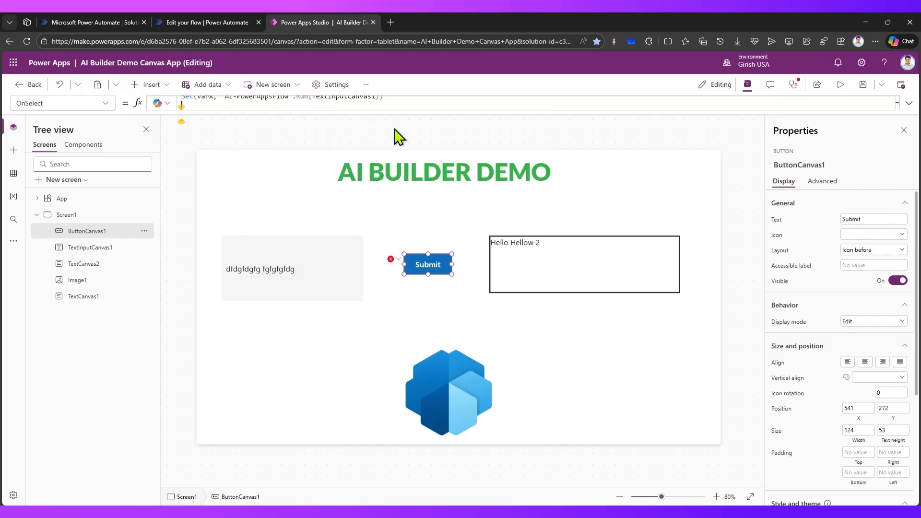
key("BackSpace")
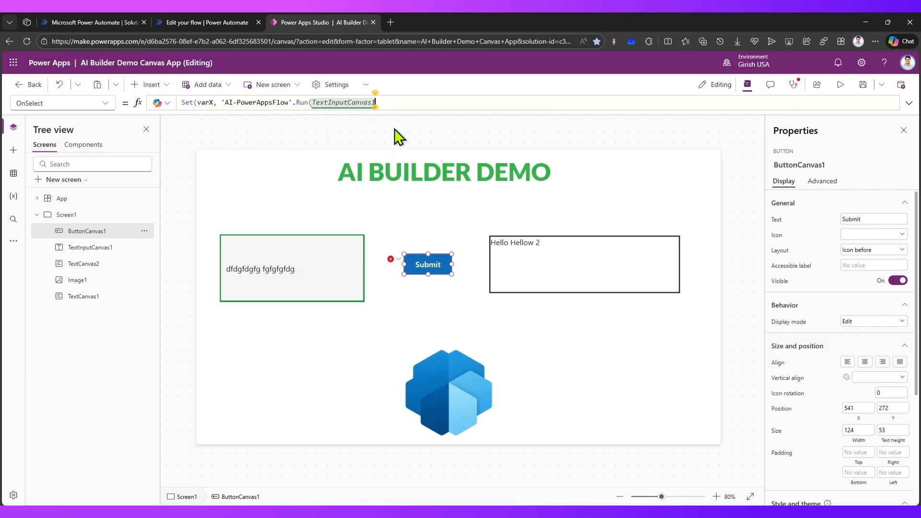
type(".")
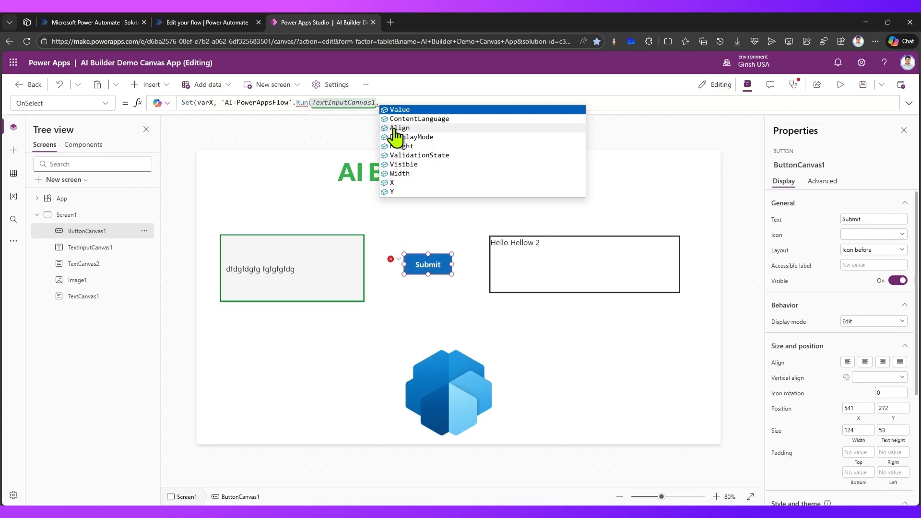
key("Return")
key("BackSpace")
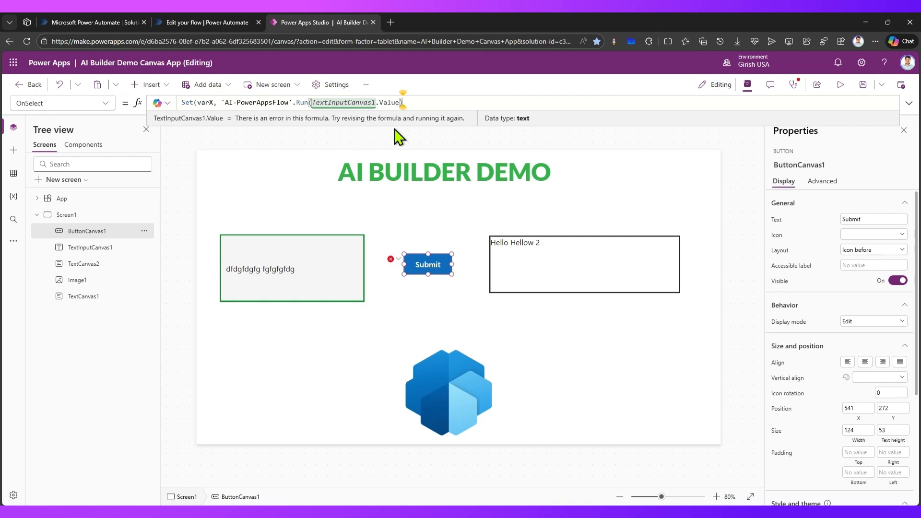
type(")")
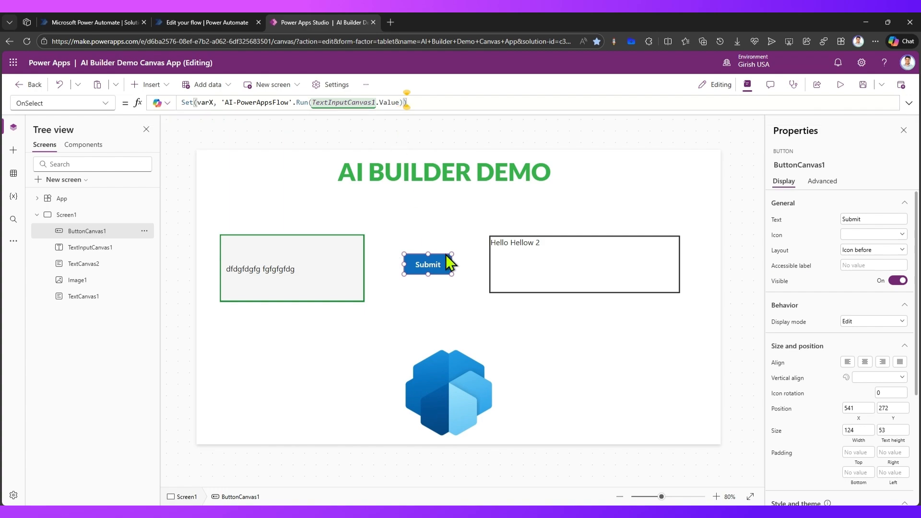
Check the output text box's Text formula and save the canvas app.
left_click(531, 267)
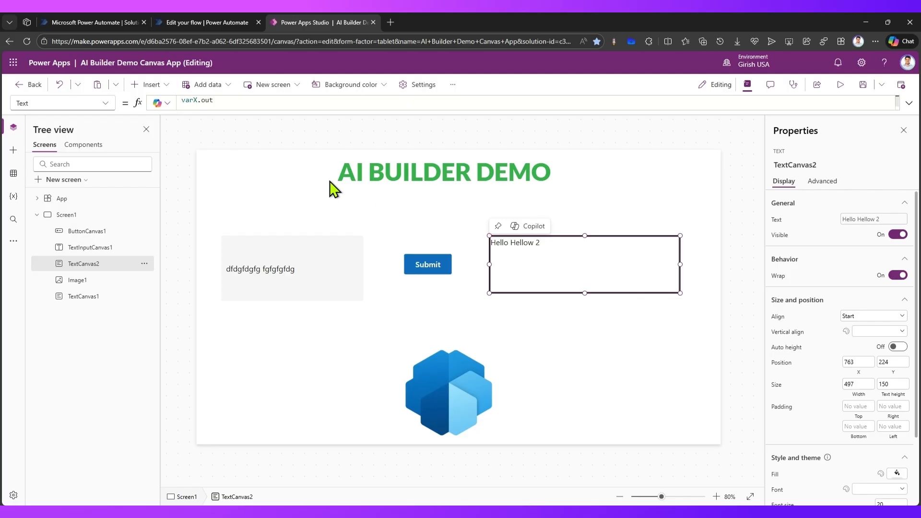
left_click(231, 102)
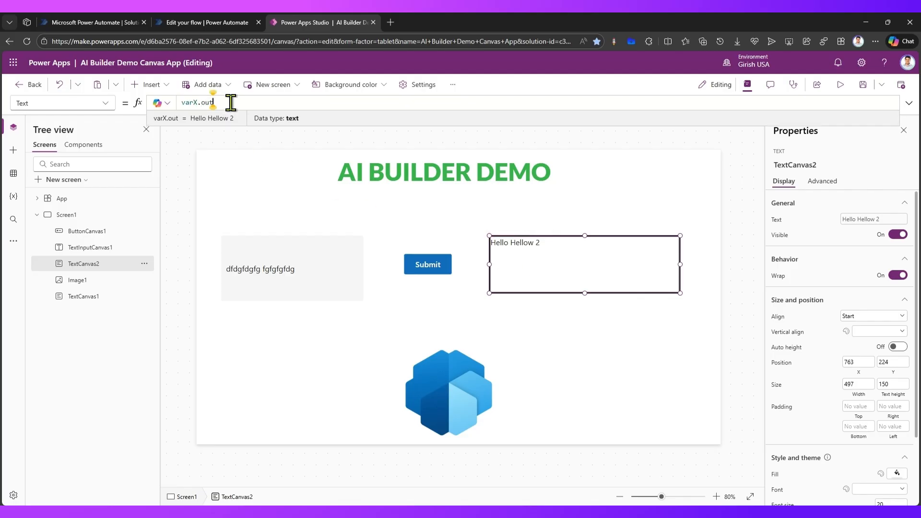
left_click(402, 207)
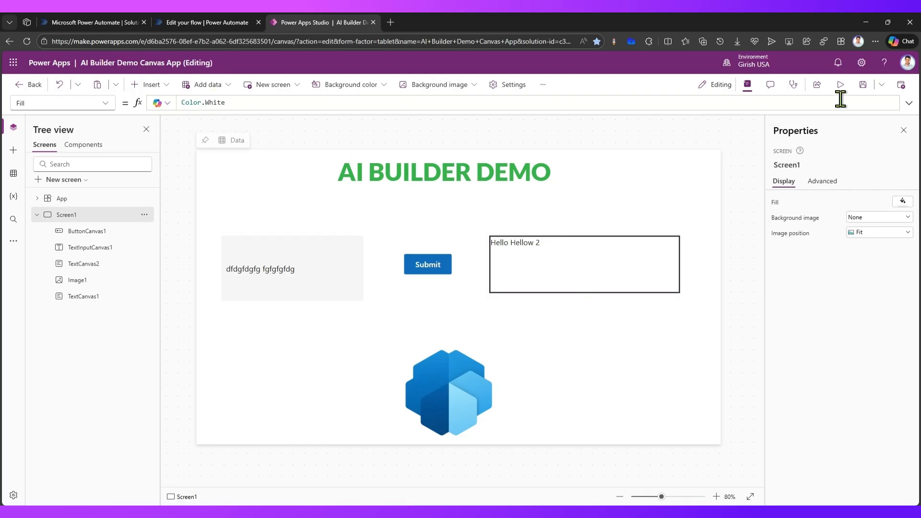
left_click(864, 85)
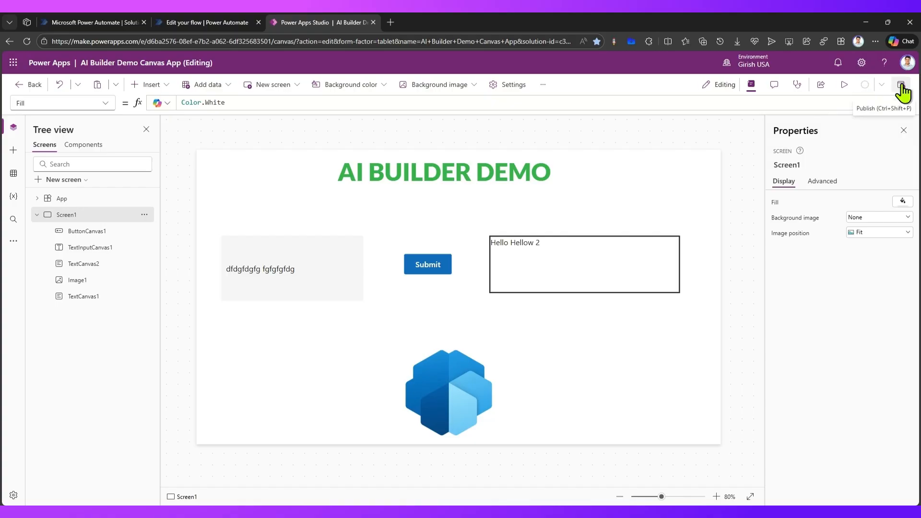
Check the flow's run history on its details page in Power Automate, and return to Power Apps Studio.
left_click(206, 21)
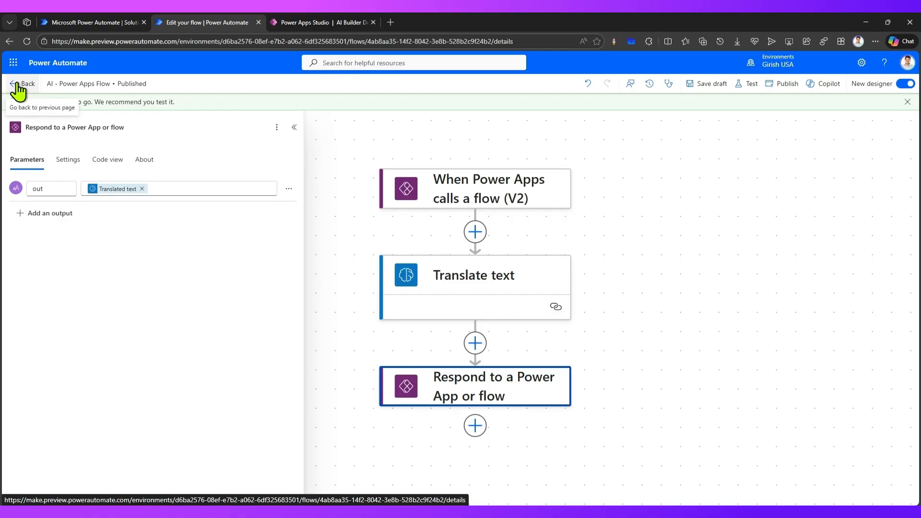
left_click(18, 88)
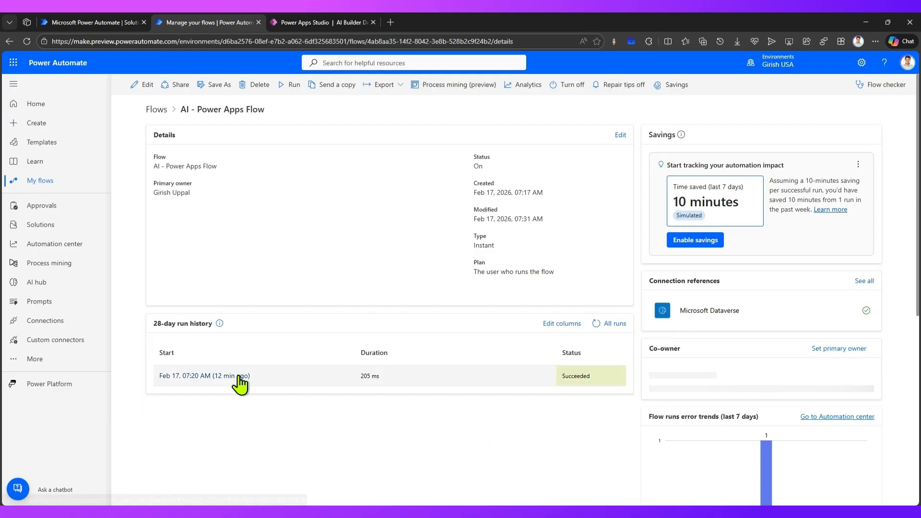
left_click(309, 23)
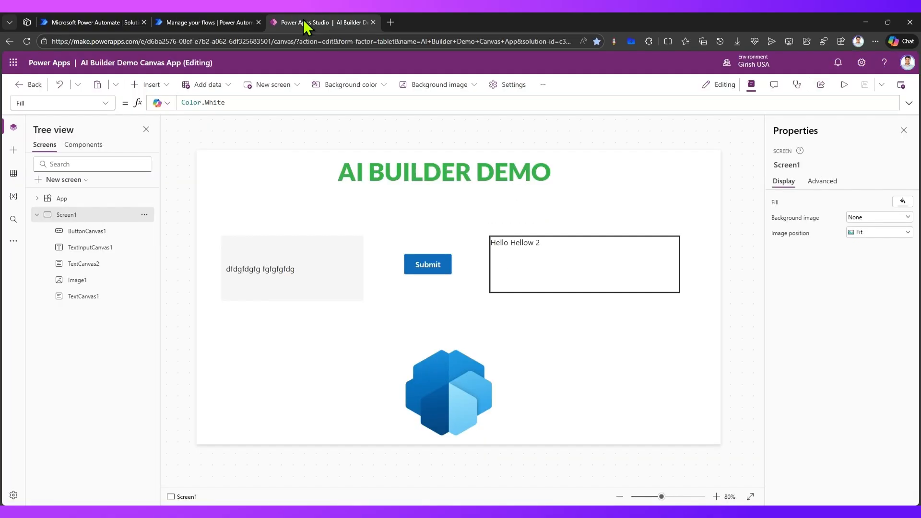
Preview the app, enter "Brisbane is a beautiful city with a river passing through it" in the text input, submit it, and check the output box.
left_click(845, 85)
left_click_drag(298, 258, 113, 261)
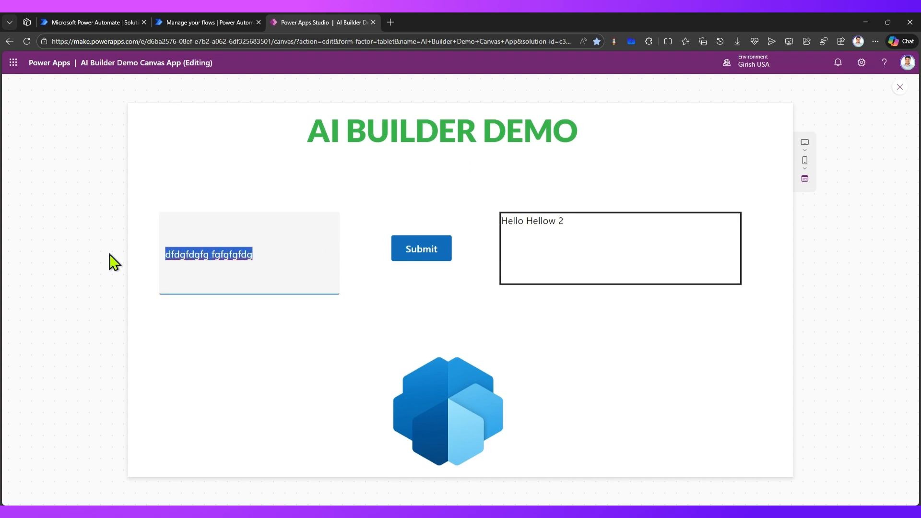
type("A")
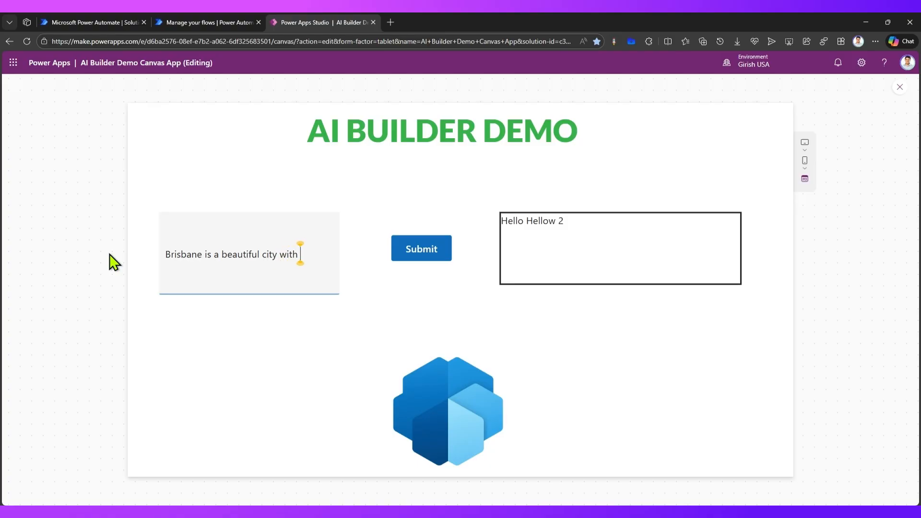
type("passing t")
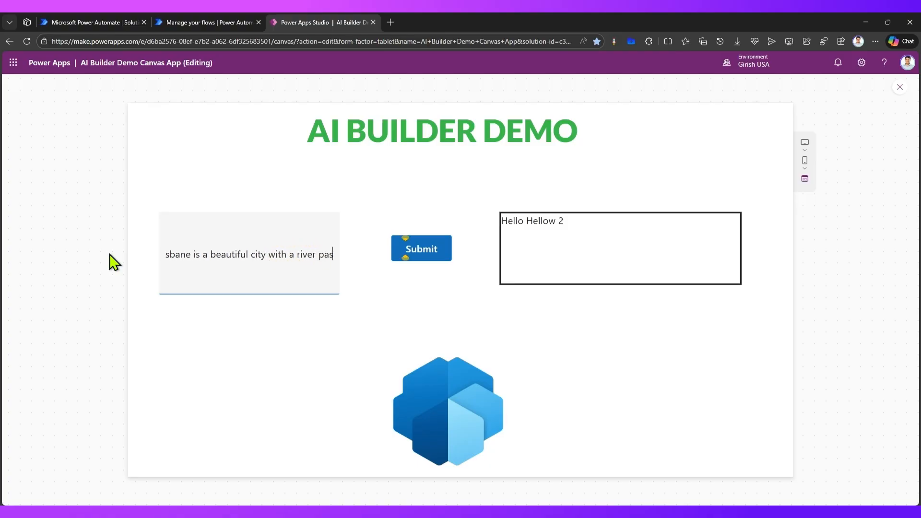
type("gh it")
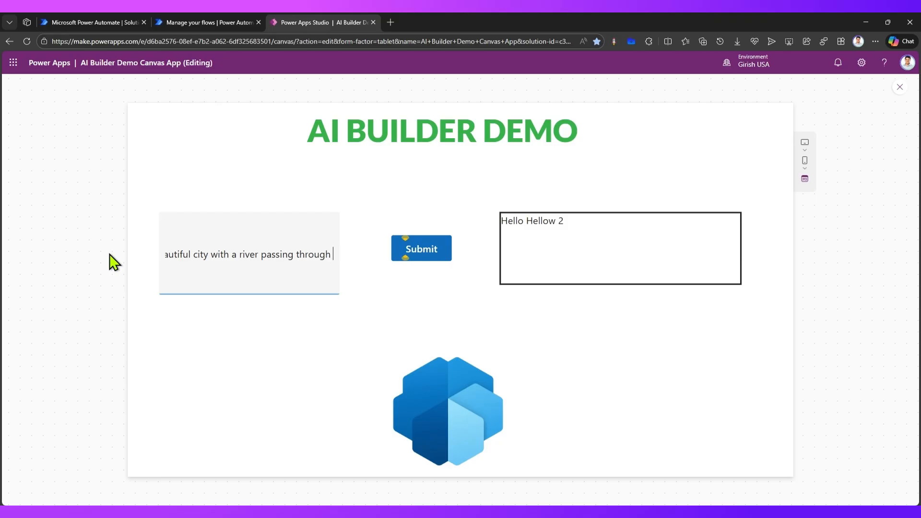
left_click(428, 253)
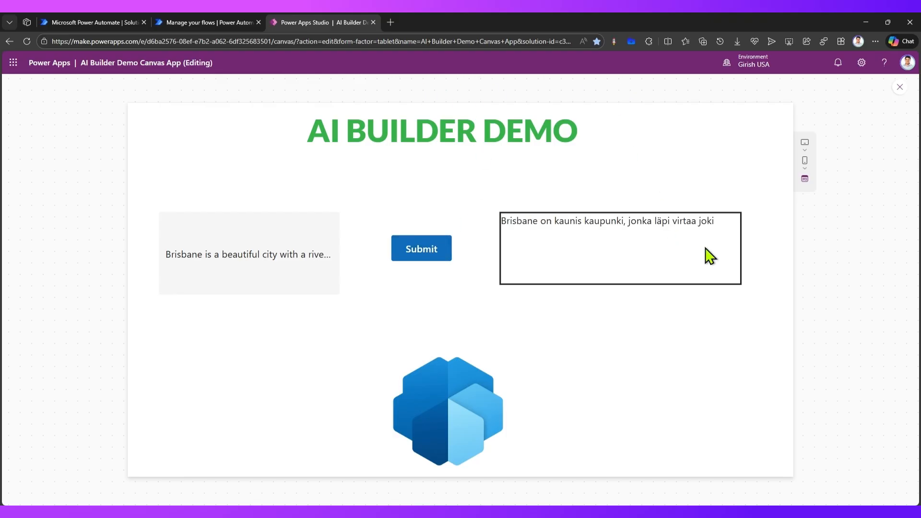
left_click_drag(620, 217, 516, 221)
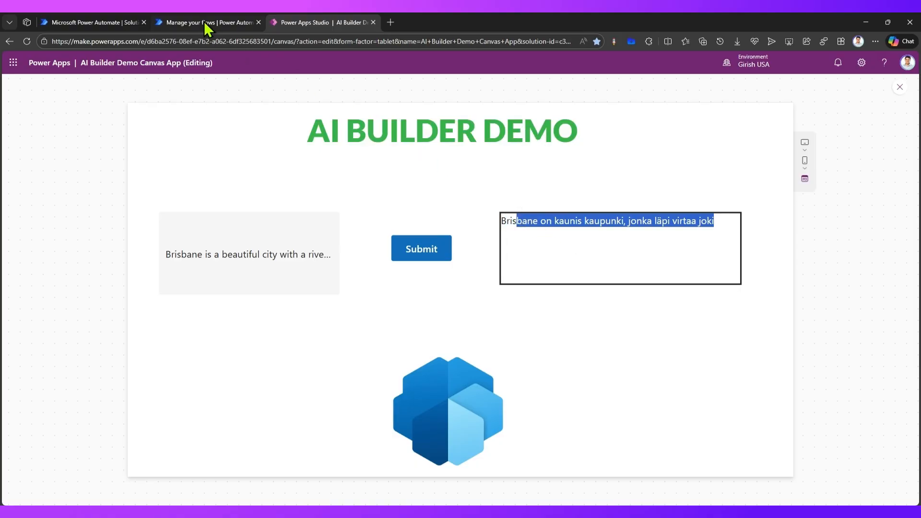
Switch to Power Automate, refresh the flow's run history, open the latest run, and examine the Translate text action's input text and outcome.
left_click(205, 27)
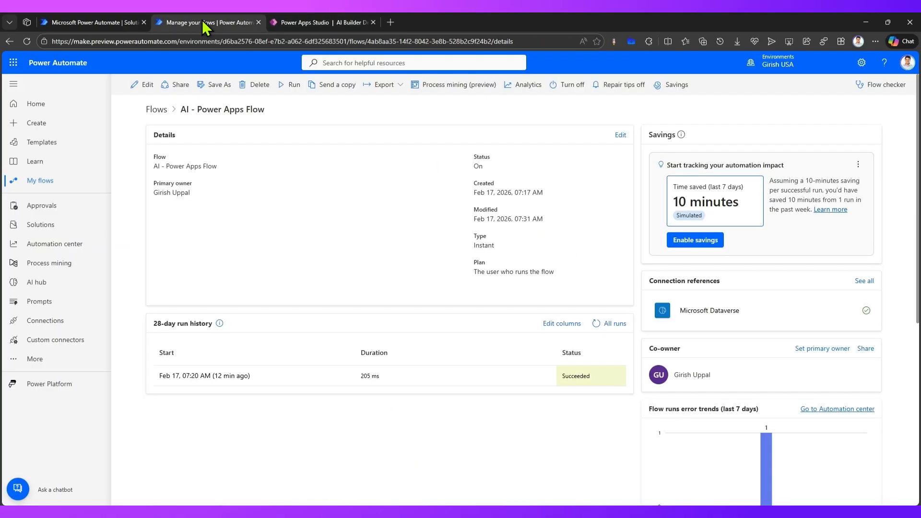
left_click(596, 323)
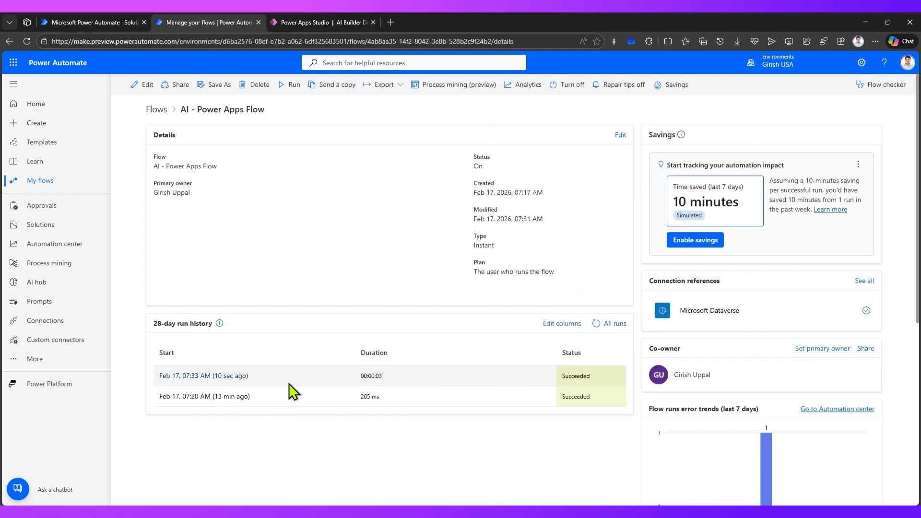
left_click(222, 377)
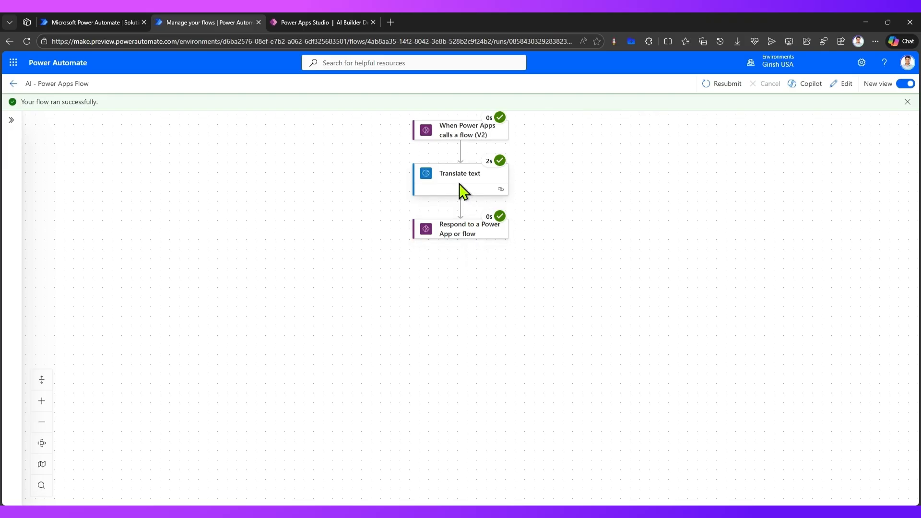
left_click(460, 190)
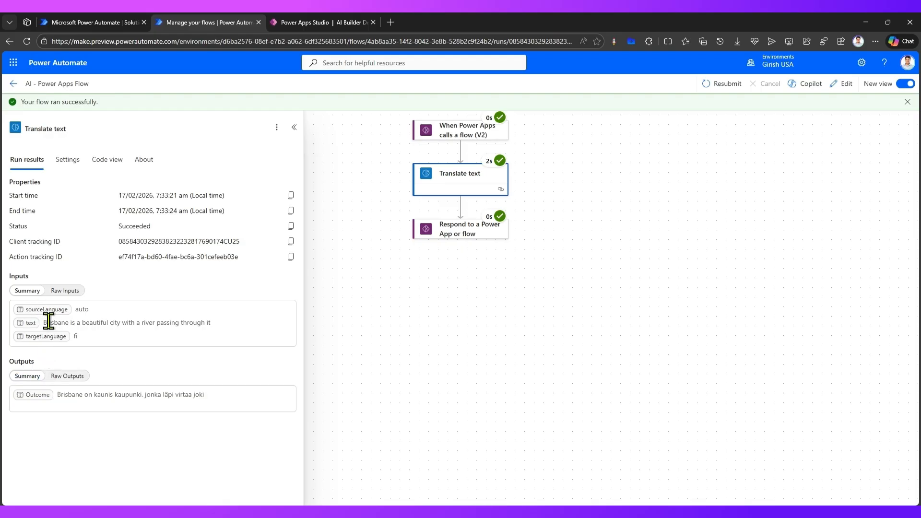
left_click_drag(44, 323, 220, 331)
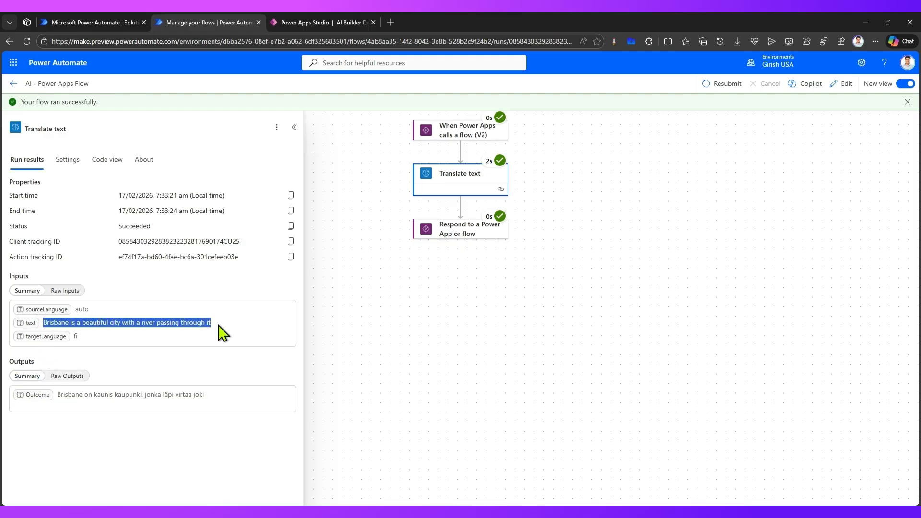
left_click_drag(57, 394, 220, 399)
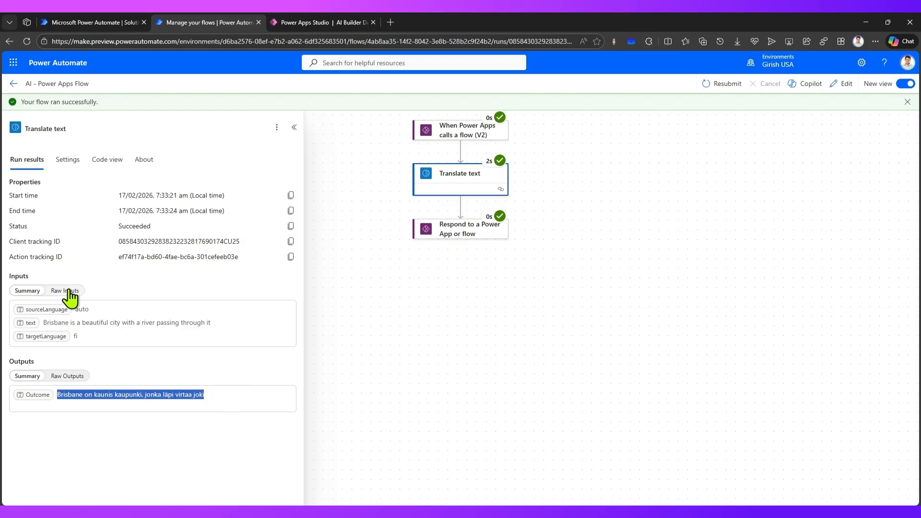
Copy the Translate text action's raw outputs, paste them into JSONGrid Desktop, and convert the JSON to a grid.
left_click(68, 377)
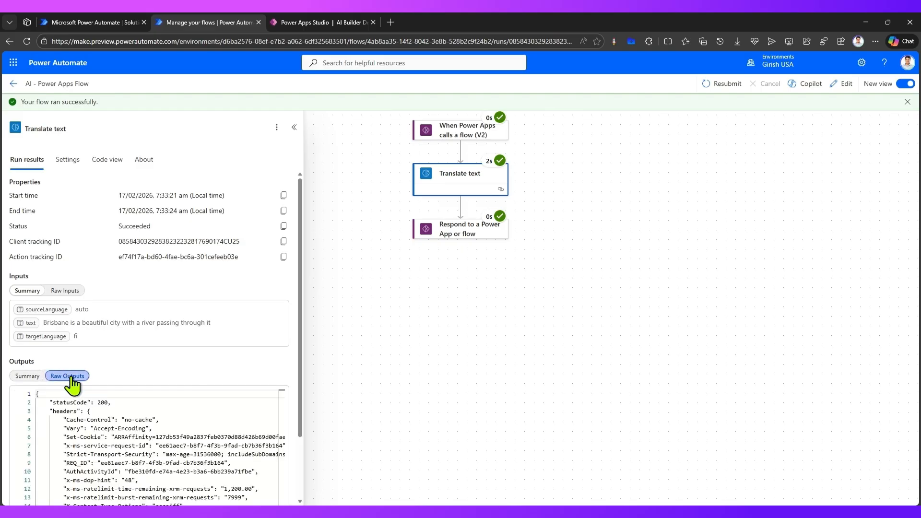
scroll(93, 411, "down", 1)
left_click(137, 435)
key("ctrl+a")
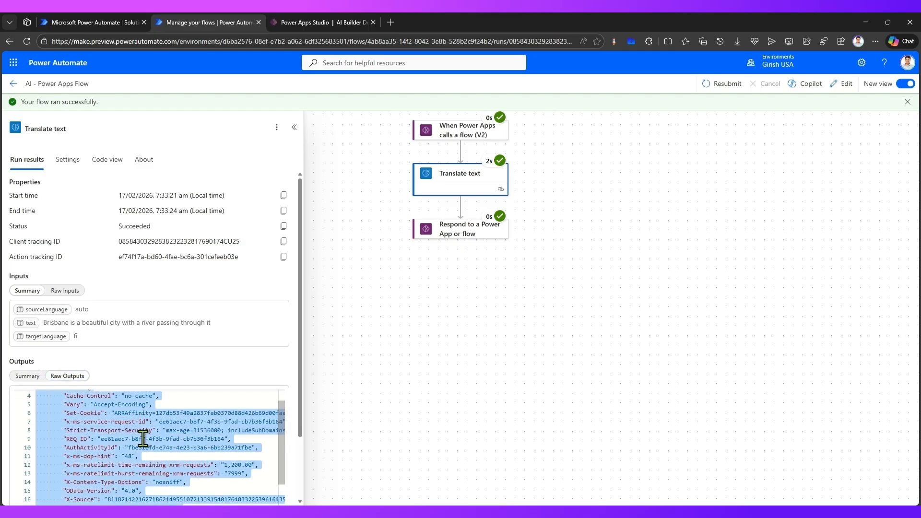
key("alt+Tab")
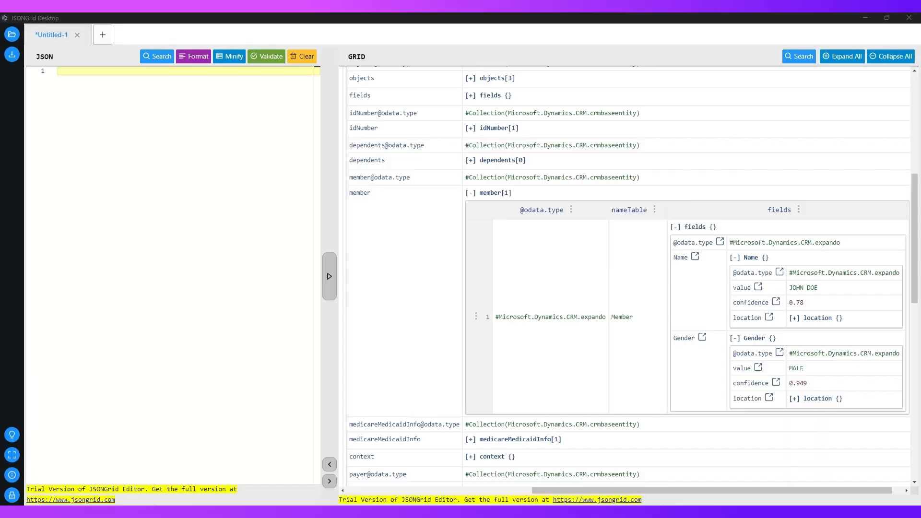
key("ctrl+v")
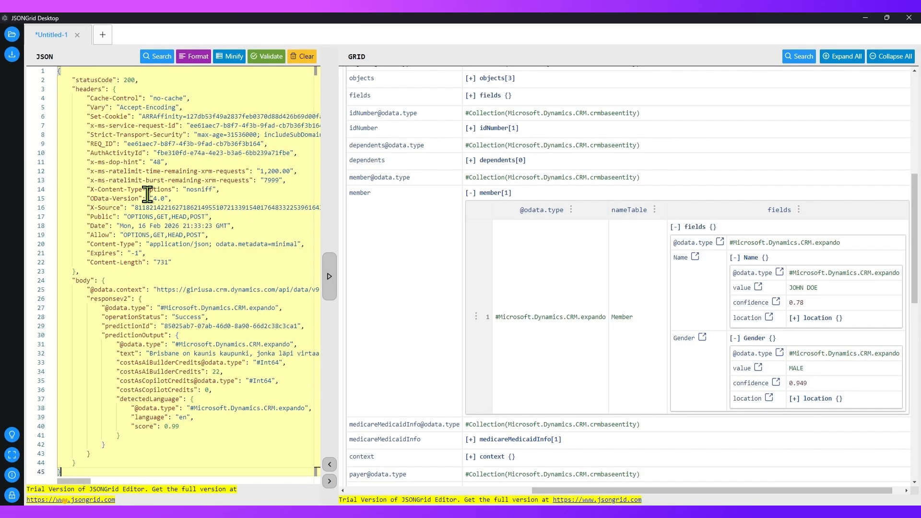
left_click(329, 288)
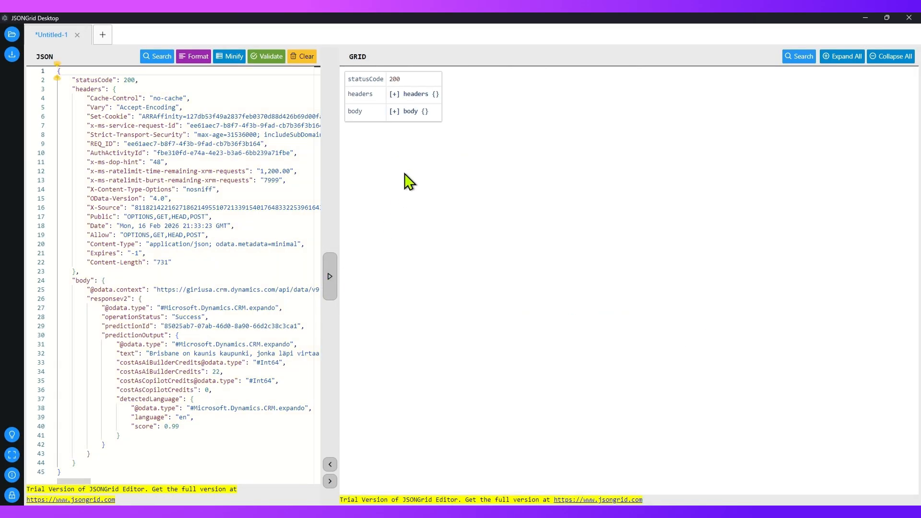
Inspect the headers node in the grid, collapse it, and expand body, responsev2 and predictionOutput.
left_click(395, 94)
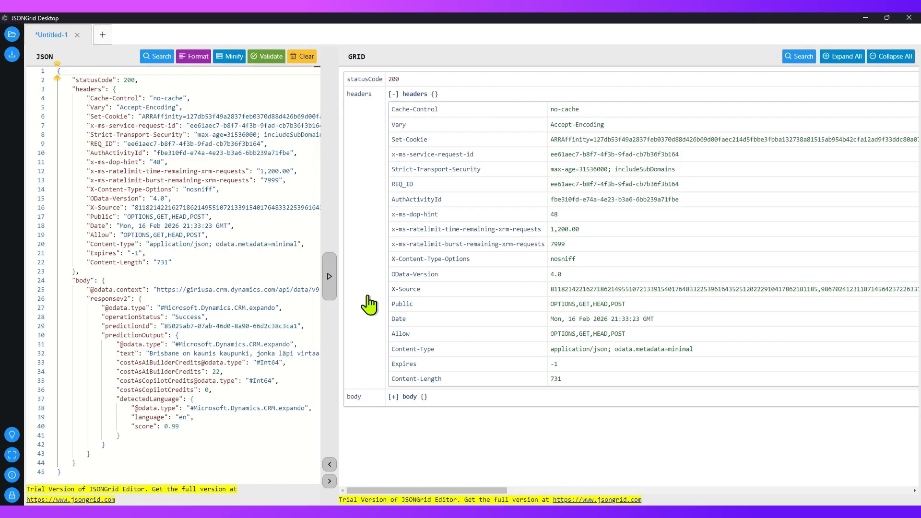
left_click(393, 94)
left_click(394, 111)
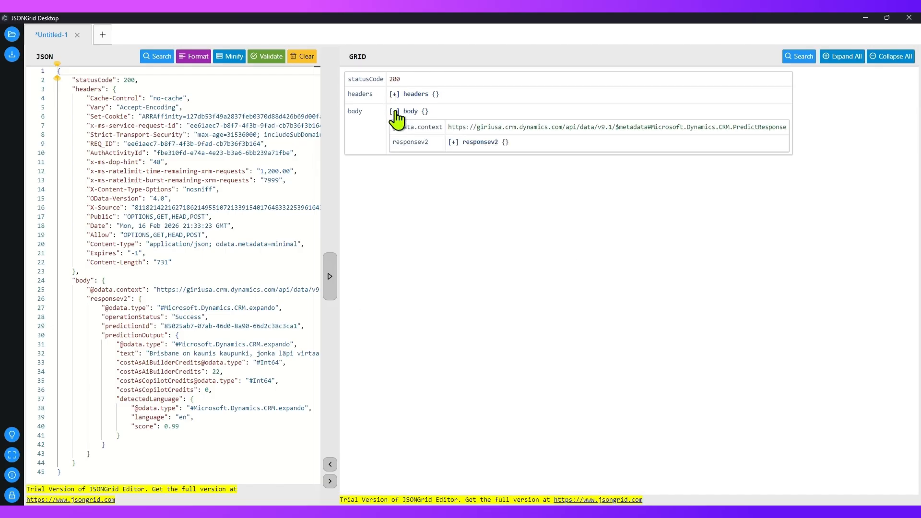
left_click(452, 142)
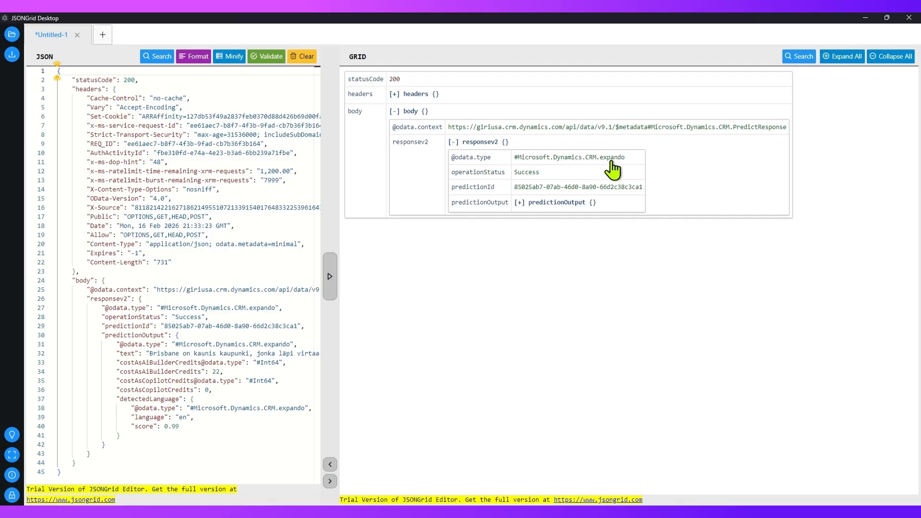
left_click(519, 202)
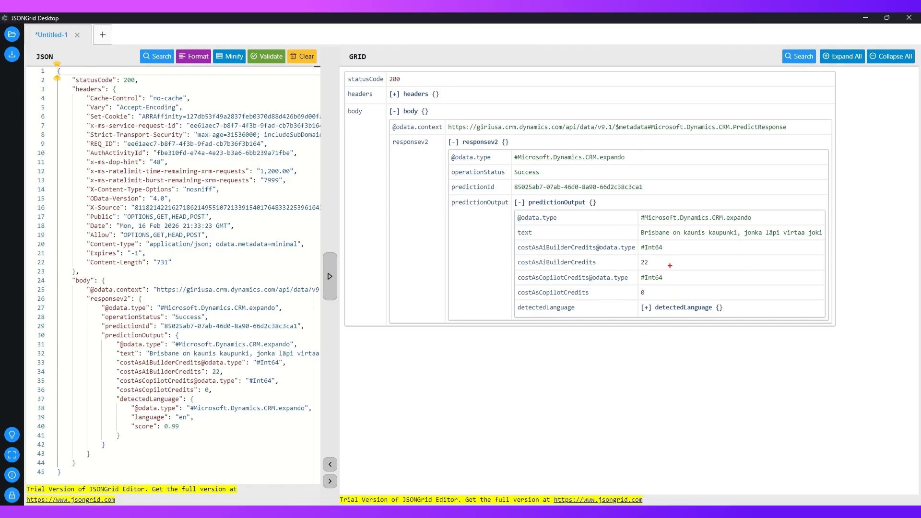
Examine the translated text, costAsAiBuilderCredits and detectedLanguage details in predictionOutput, and return to the flow run in Power Automate.
mouse_move(513, 225)
left_mouse_down()
mouse_move(695, 242)
mouse_move(830, 241)
left_mouse_up()
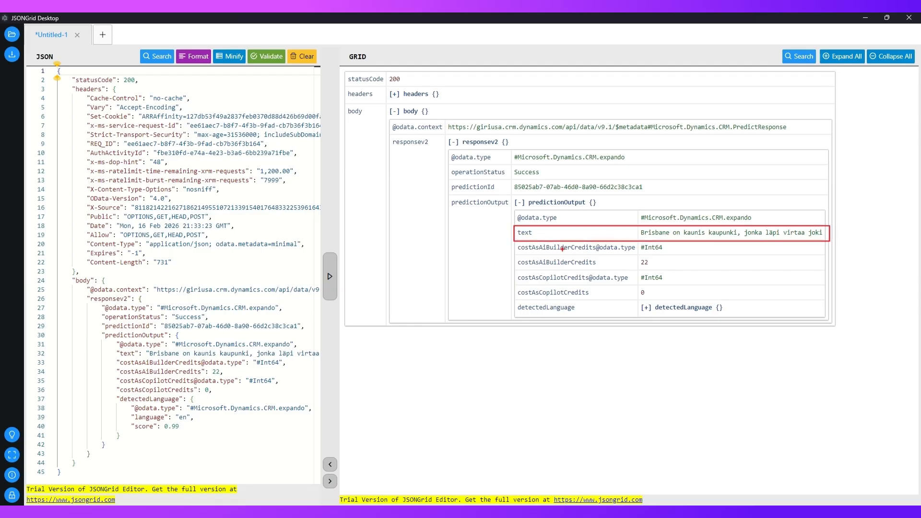
left_click_drag(510, 254, 666, 271)
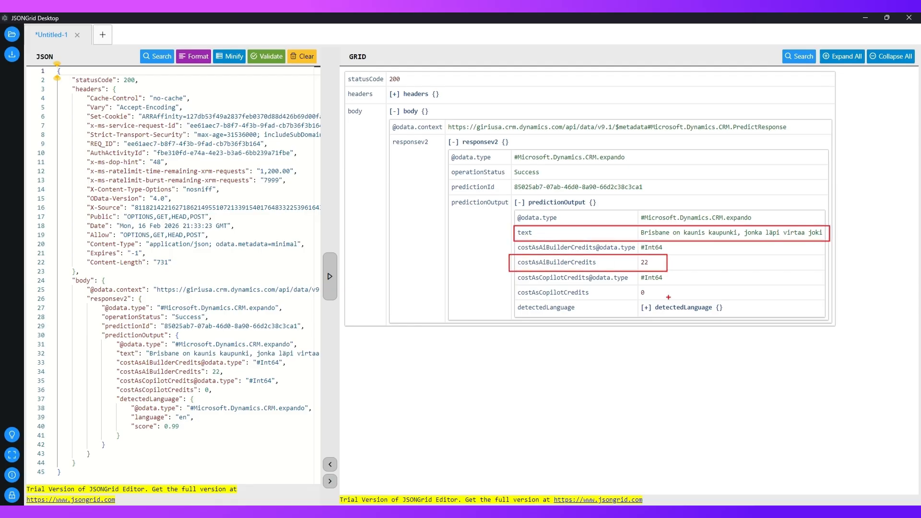
key("Escape")
left_click(649, 308)
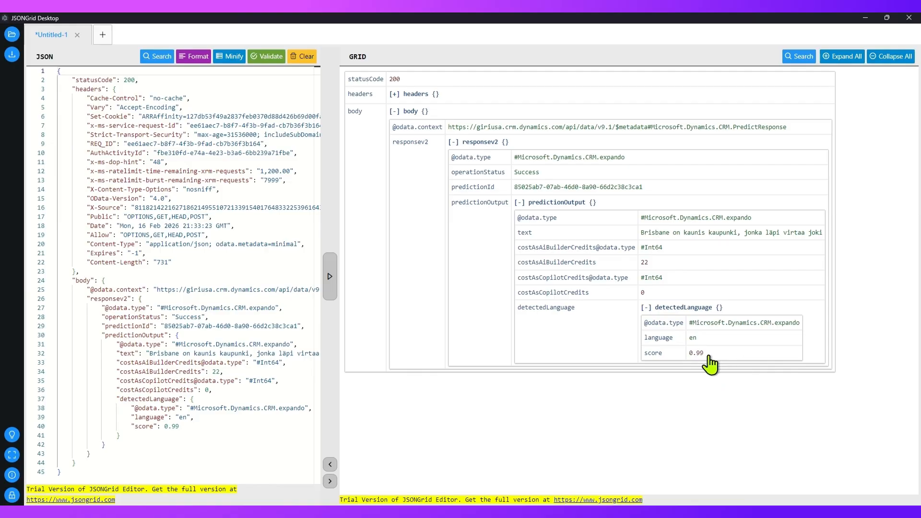
left_click(861, 16)
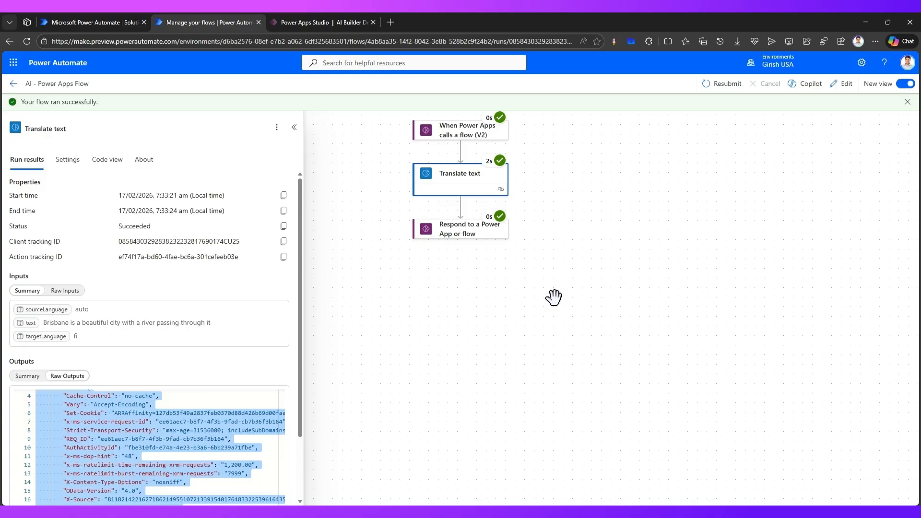
Review the run's Power Apps trigger and Respond to a Power App or flow action, and return to the app preview in Power Apps Studio.
scroll(542, 320, "up", 5)
left_click_drag(528, 284, 655, 462)
left_click_drag(744, 223, 701, 317)
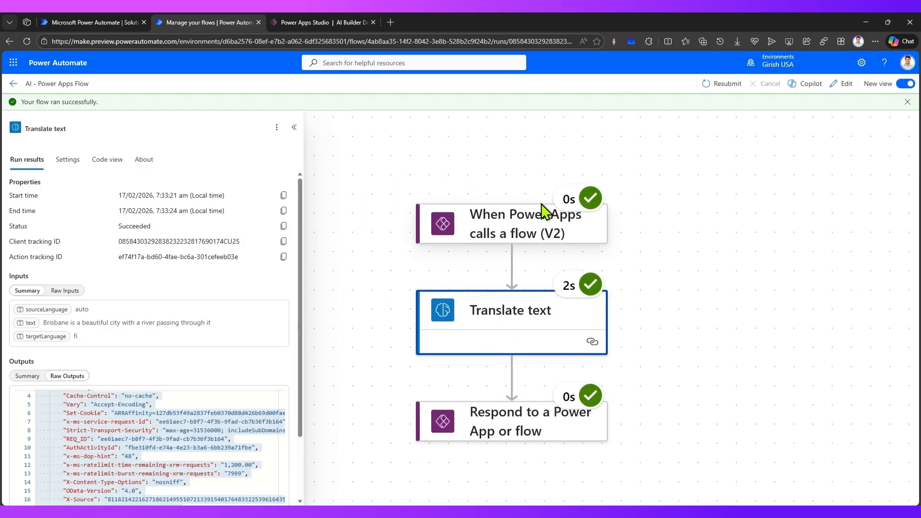
left_click(505, 222)
left_click(511, 430)
left_click(315, 22)
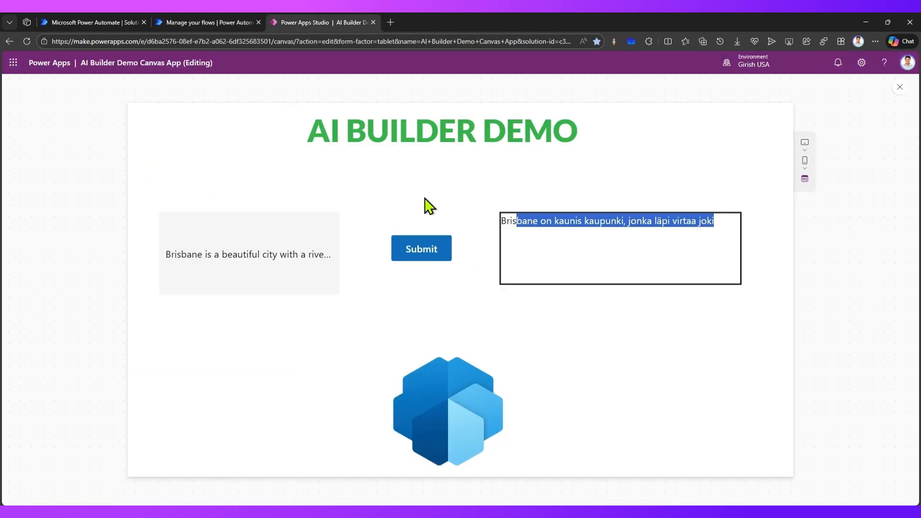